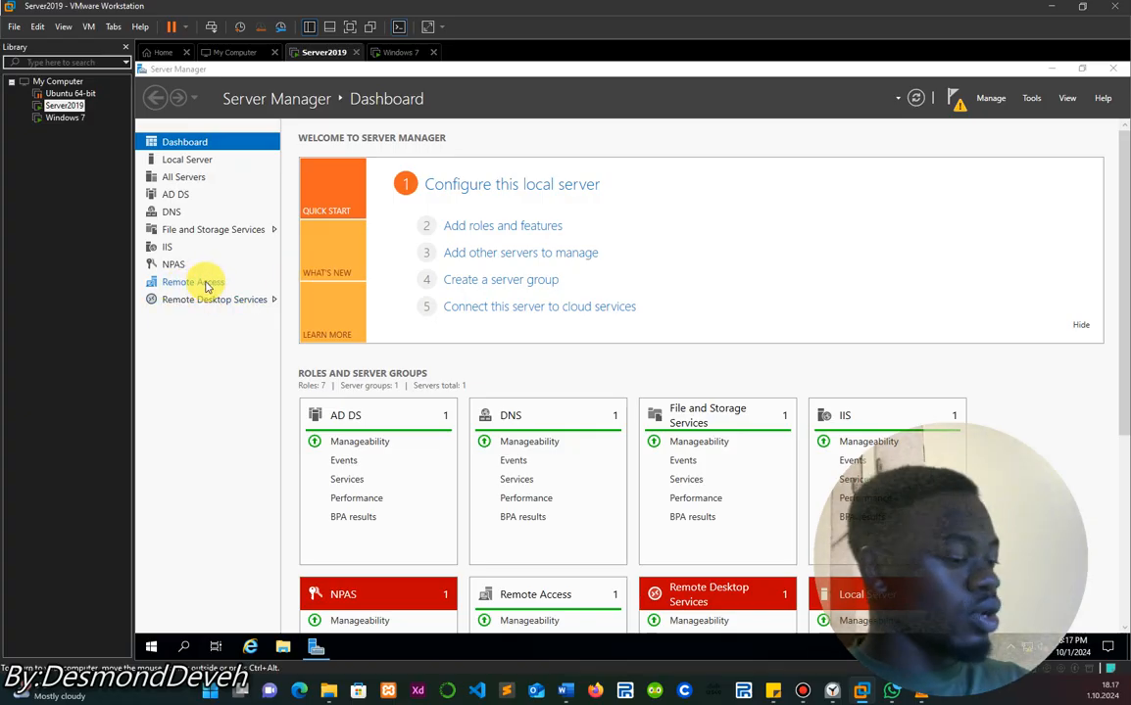
pyautogui.press('super')
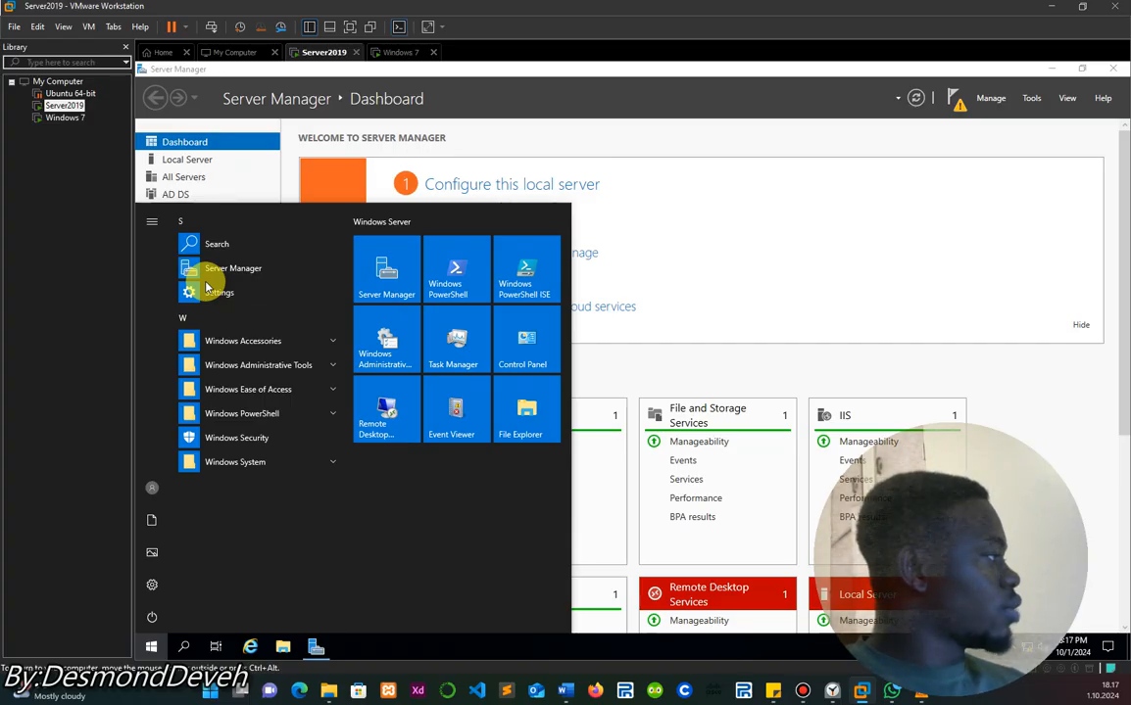
pyautogui.write('acce')
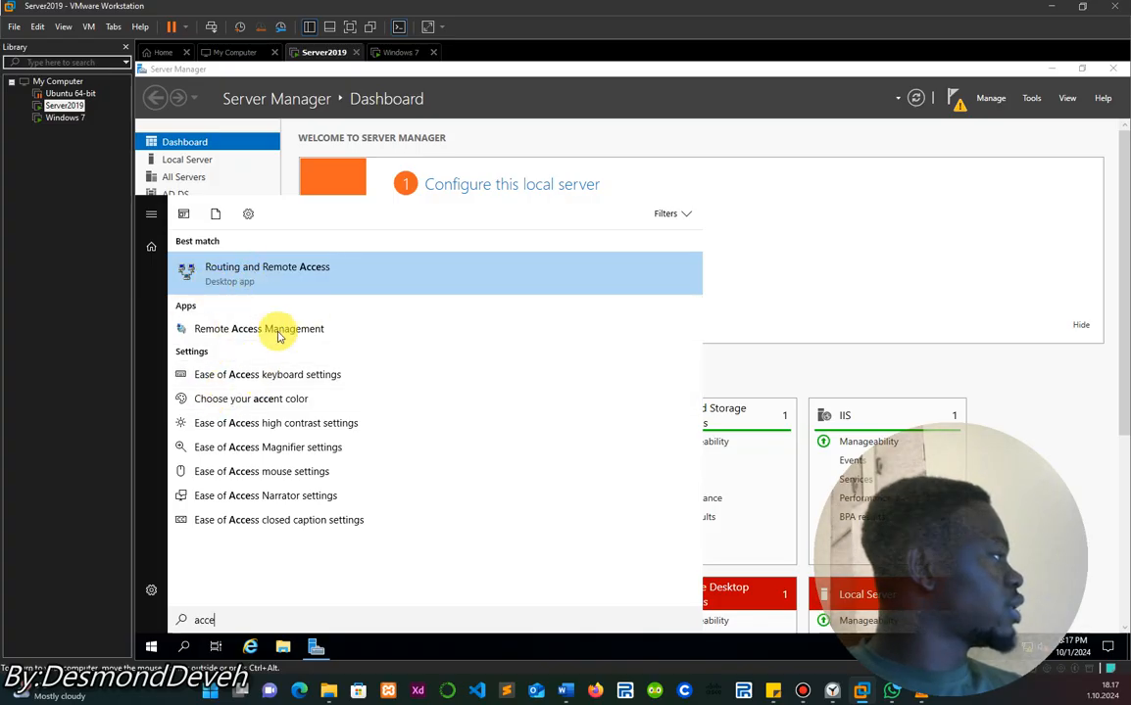
pyautogui.click(850, 307)
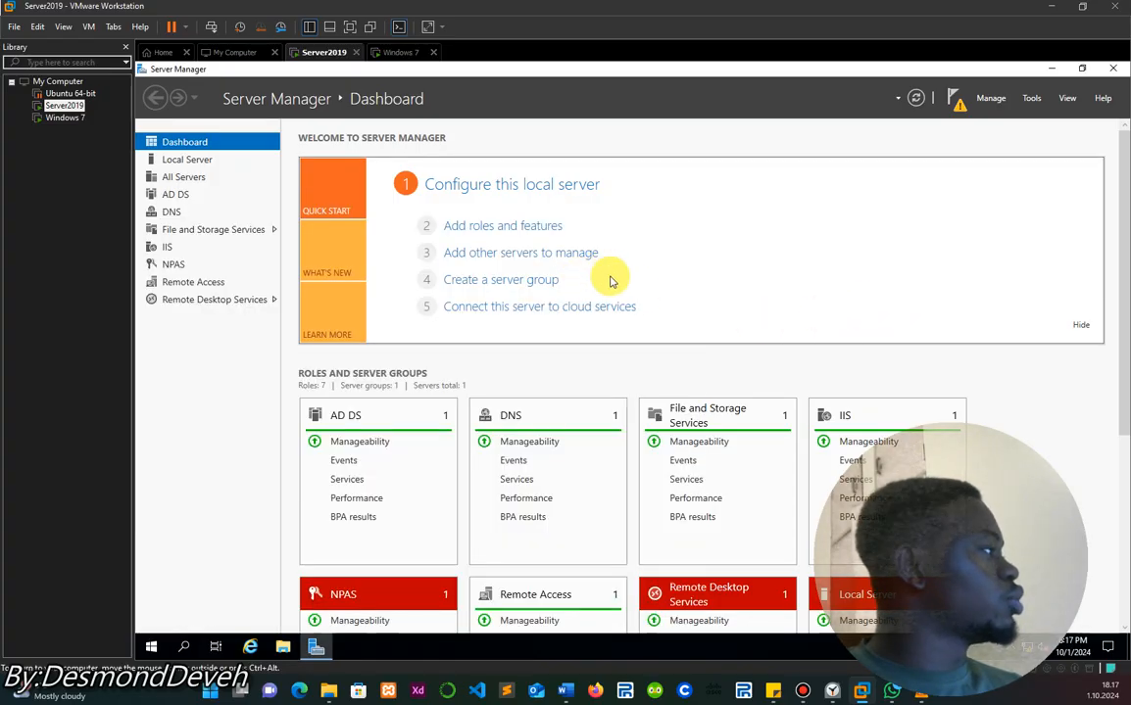
# Switch to the Windows 7 virtual machine and open Remote Desktop Connection.
pyautogui.click(402, 52)
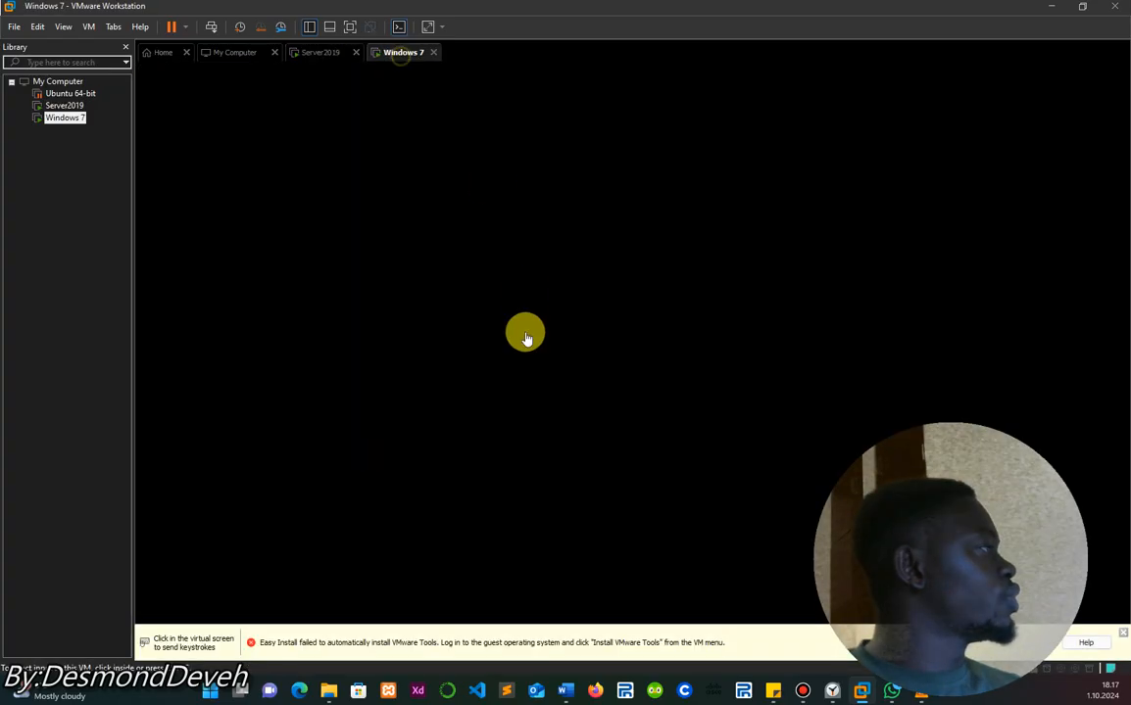
pyautogui.click(472, 355)
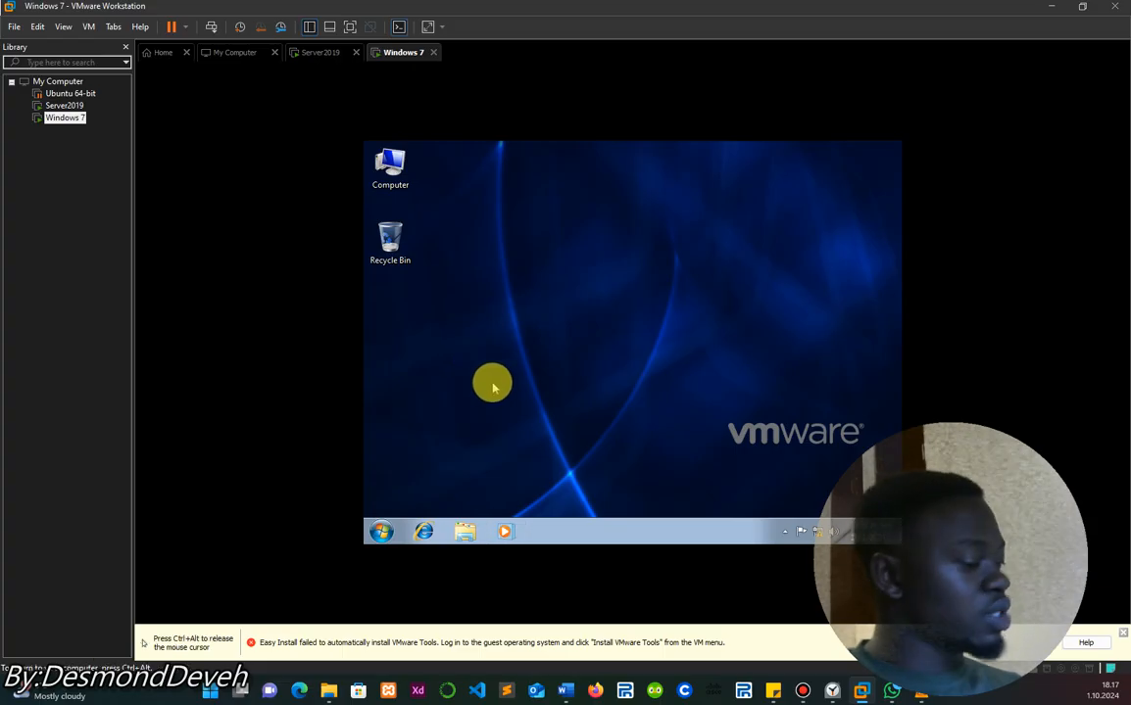
pyautogui.press('super+r')
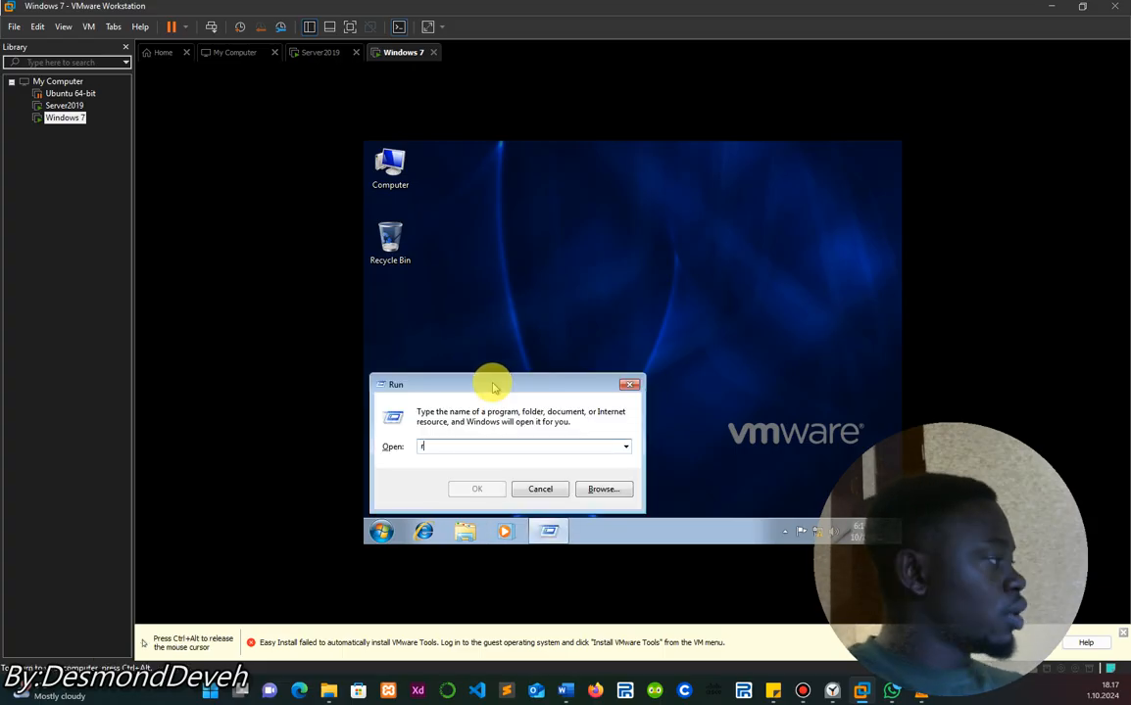
pyautogui.press('super')
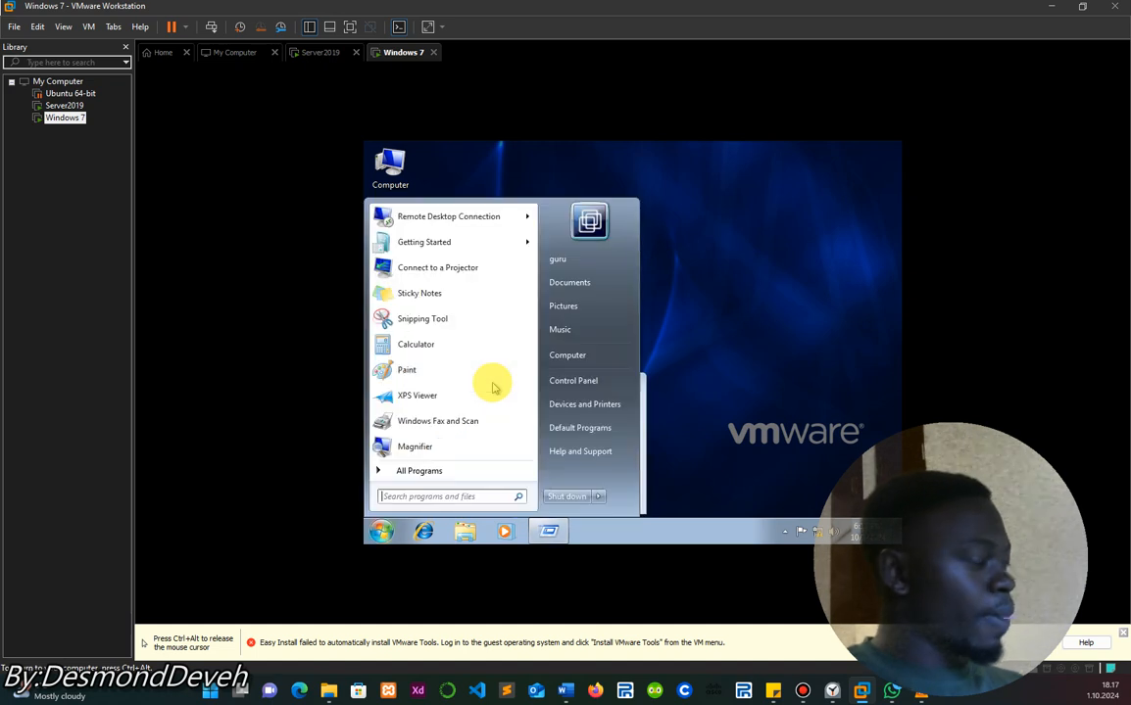
pyautogui.write('remot')
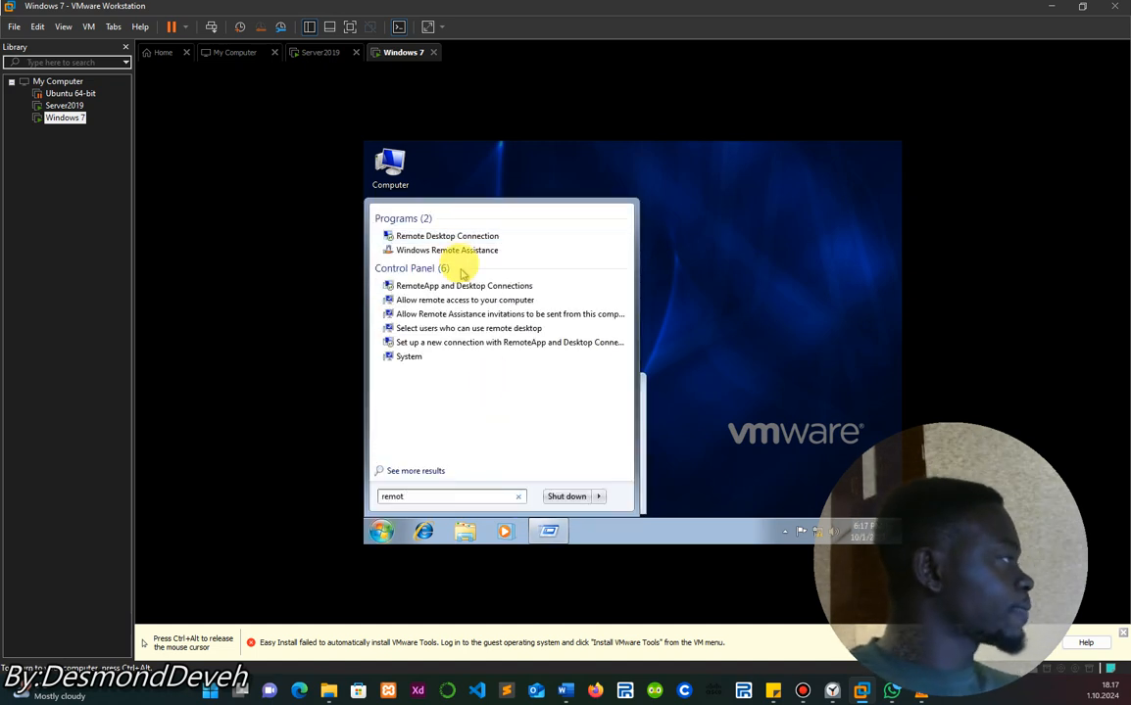
pyautogui.click(460, 236)
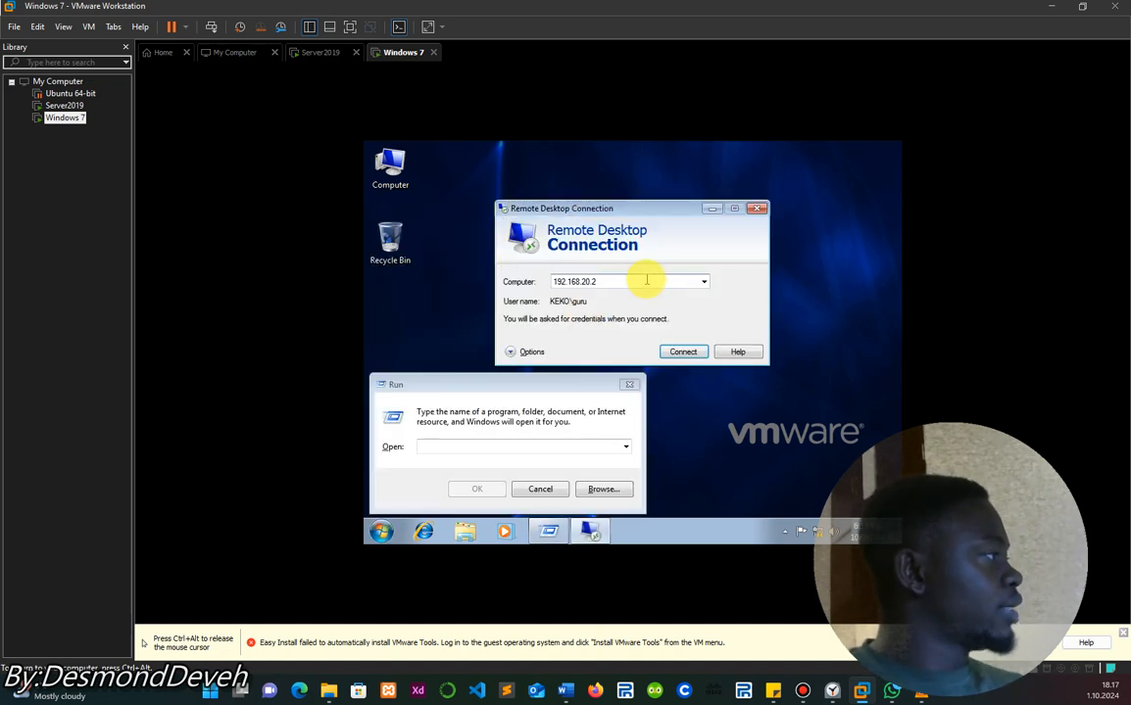
pyautogui.doubleClick(578, 282)
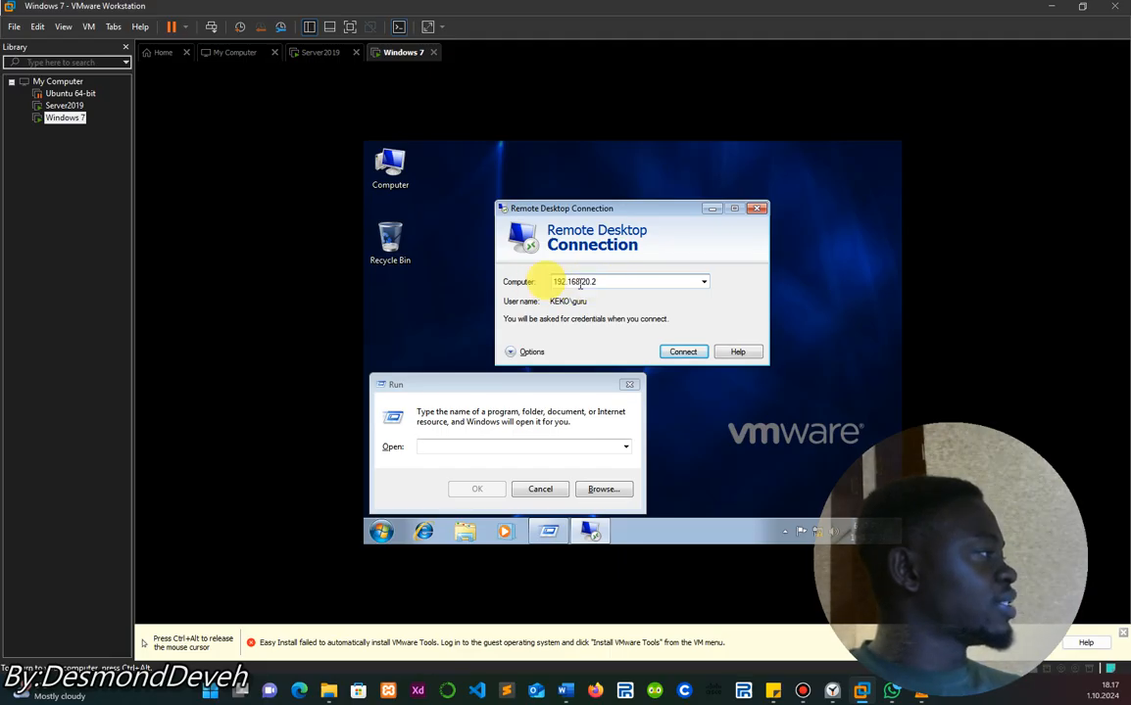
# Switch to the Server2019 virtual machine and open its Remote Desktop settings.
pyautogui.click(301, 50)
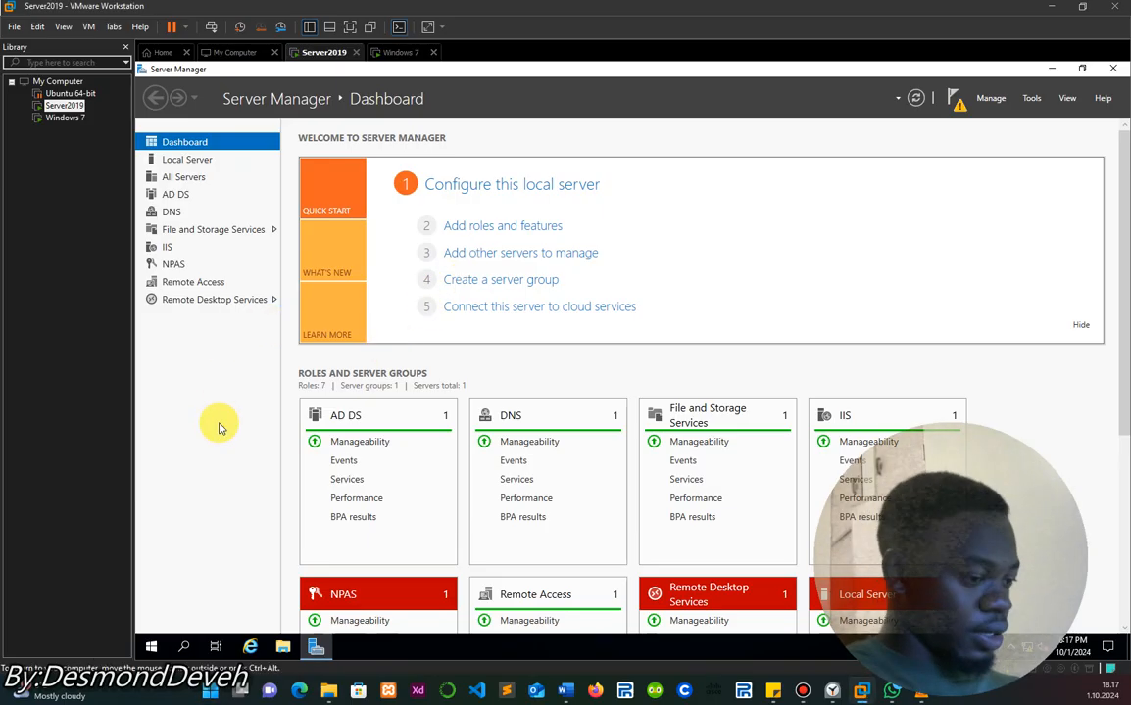
pyautogui.press('super')
pyautogui.write('remot')
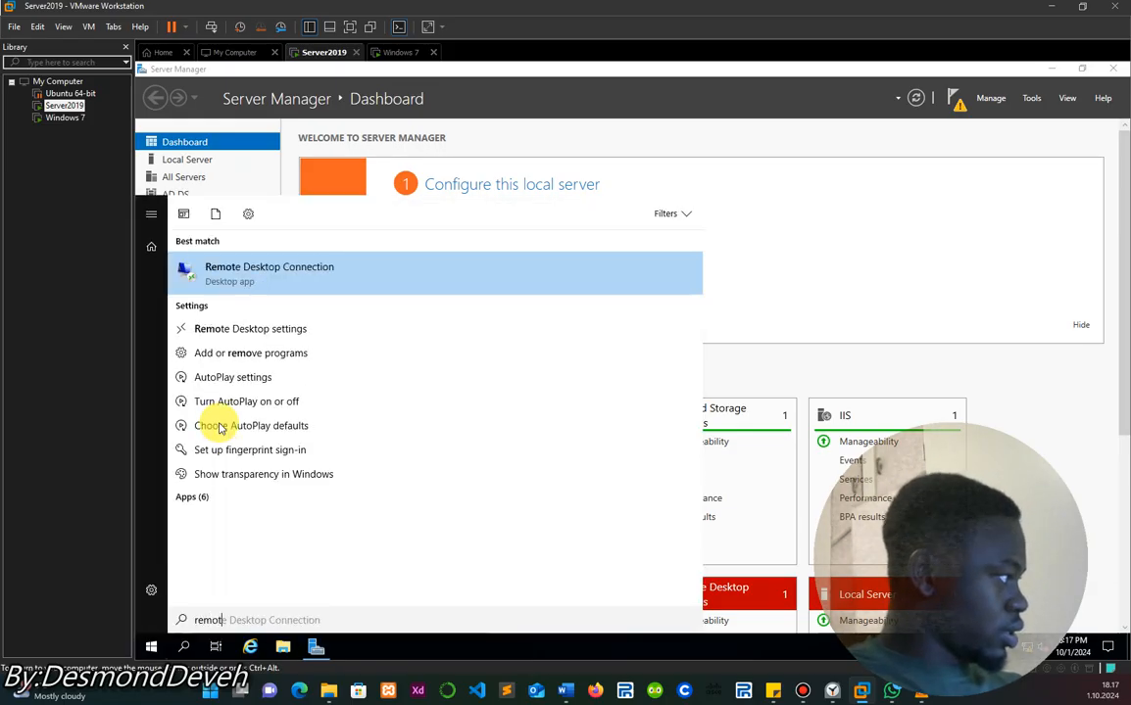
pyautogui.write('e de')
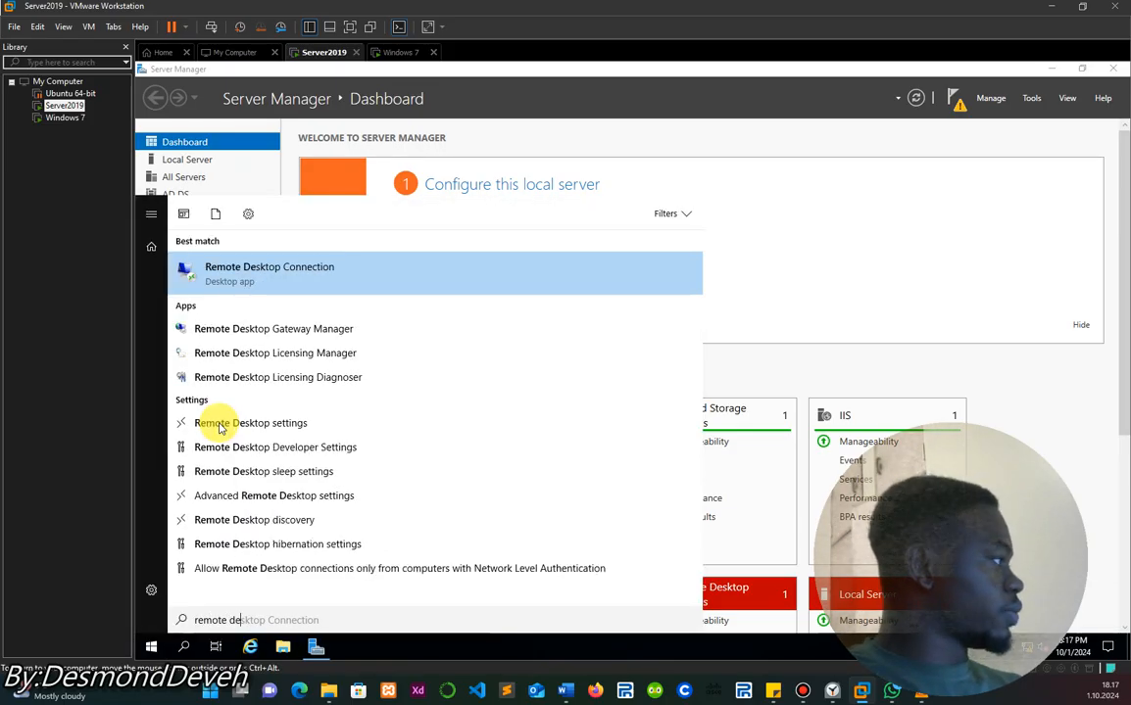
pyautogui.click(218, 425)
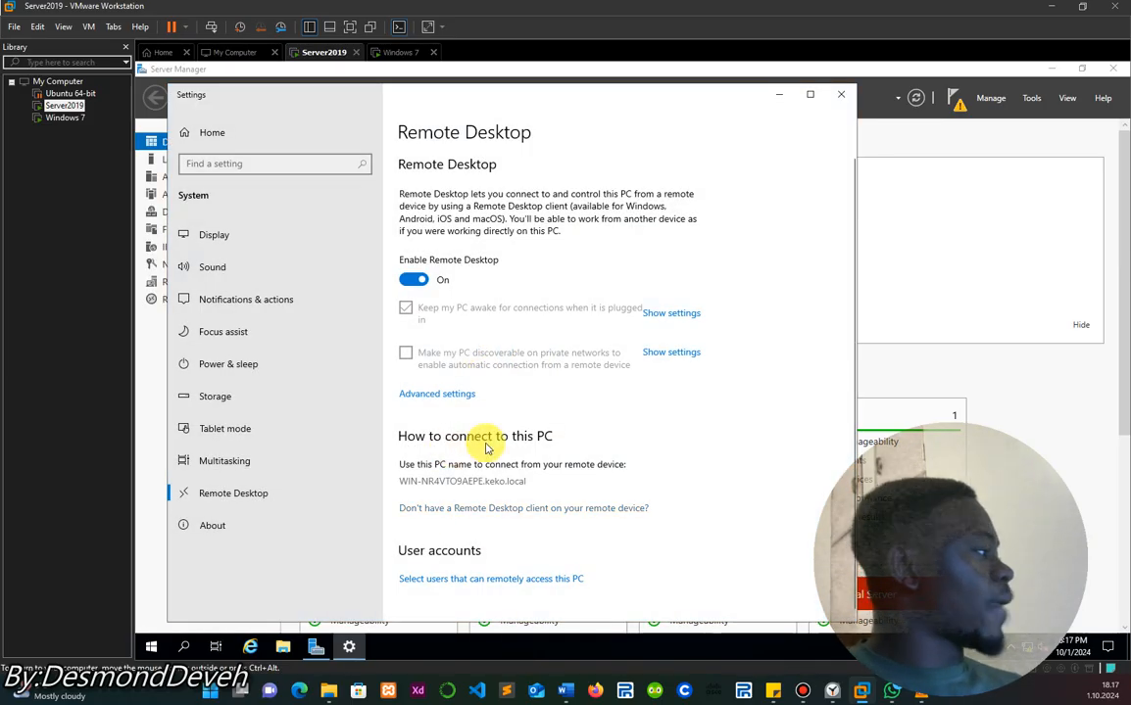
# Copy the server's PC name for remote connections and close the Remote Desktop settings.
pyautogui.moveTo(526, 482); pyautogui.dragTo(412, 488)
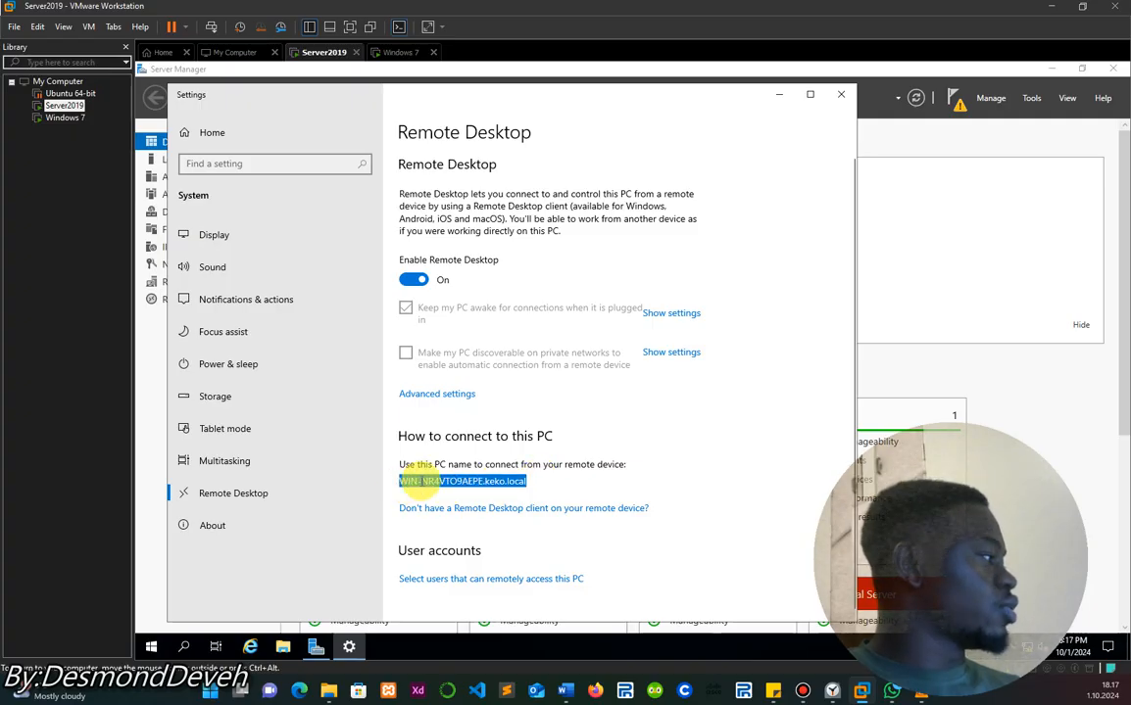
pyautogui.rightClick(421, 485)
pyautogui.click(458, 495)
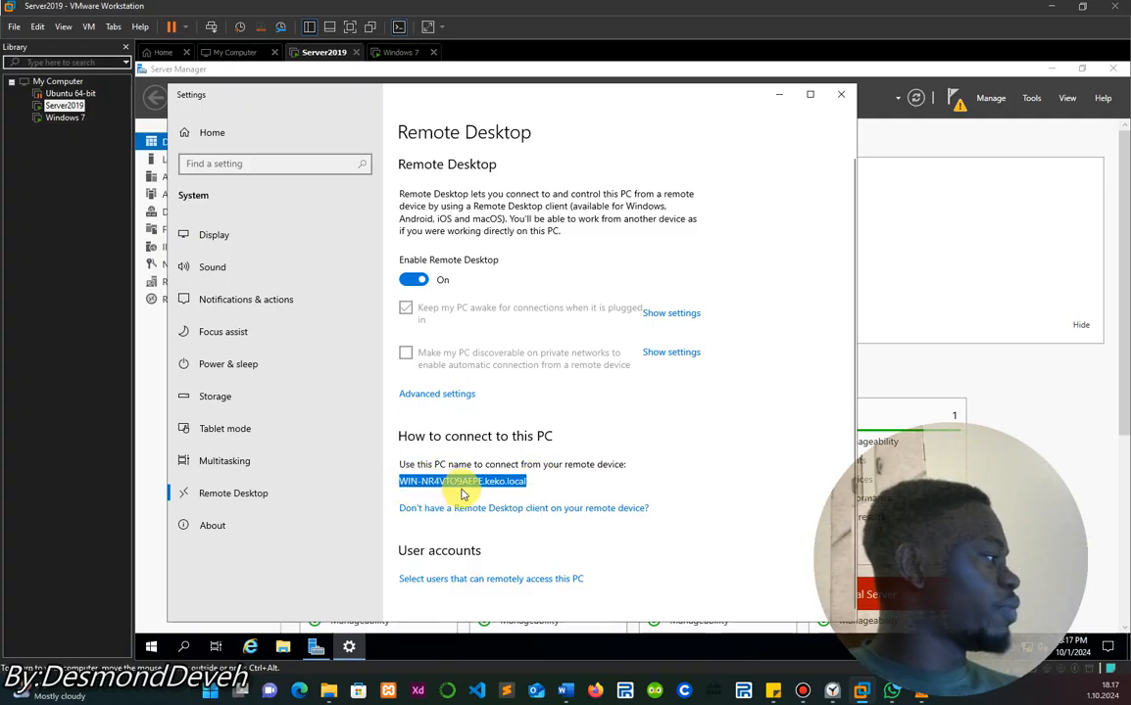
pyautogui.click(839, 94)
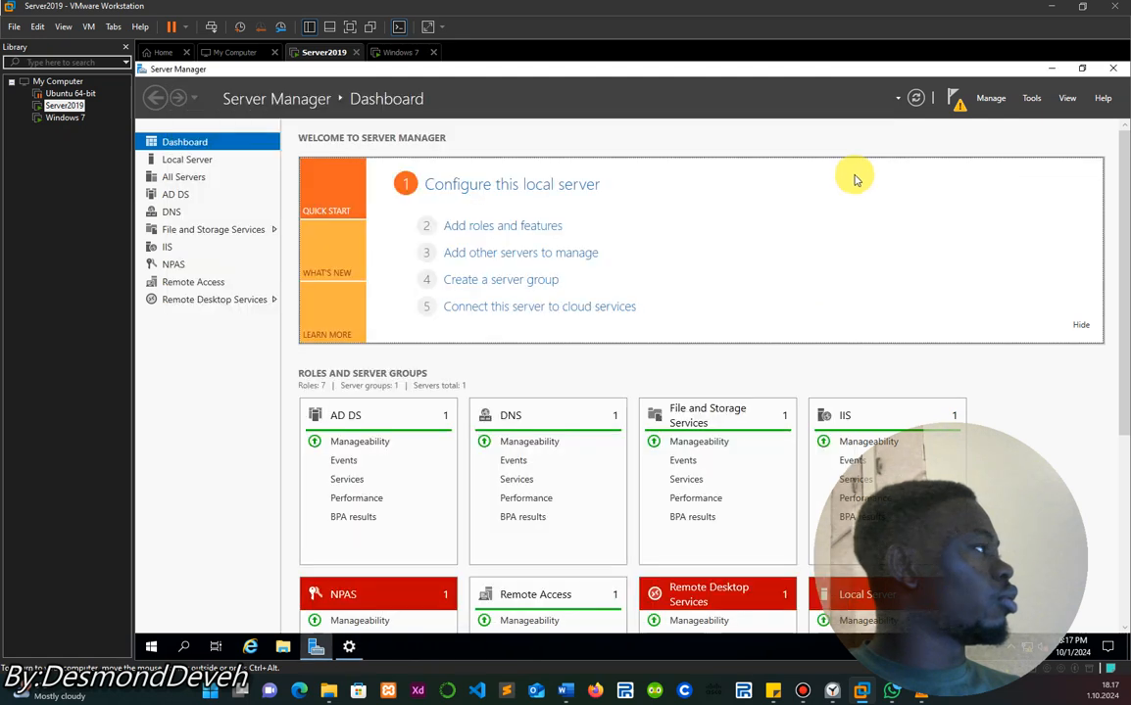
# Return to the Windows 7 virtual machine, start the remote connection to 192.168.20.2 and close the Run dialog.
pyautogui.click(397, 52)
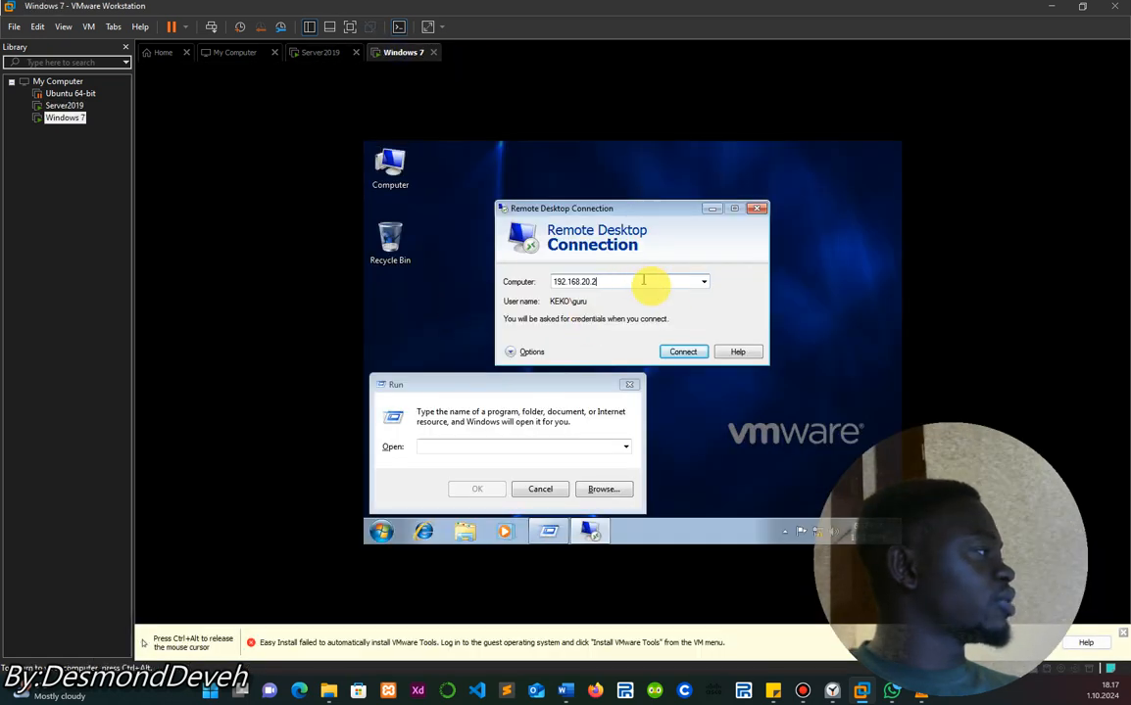
pyautogui.click(683, 352)
pyautogui.click(628, 386)
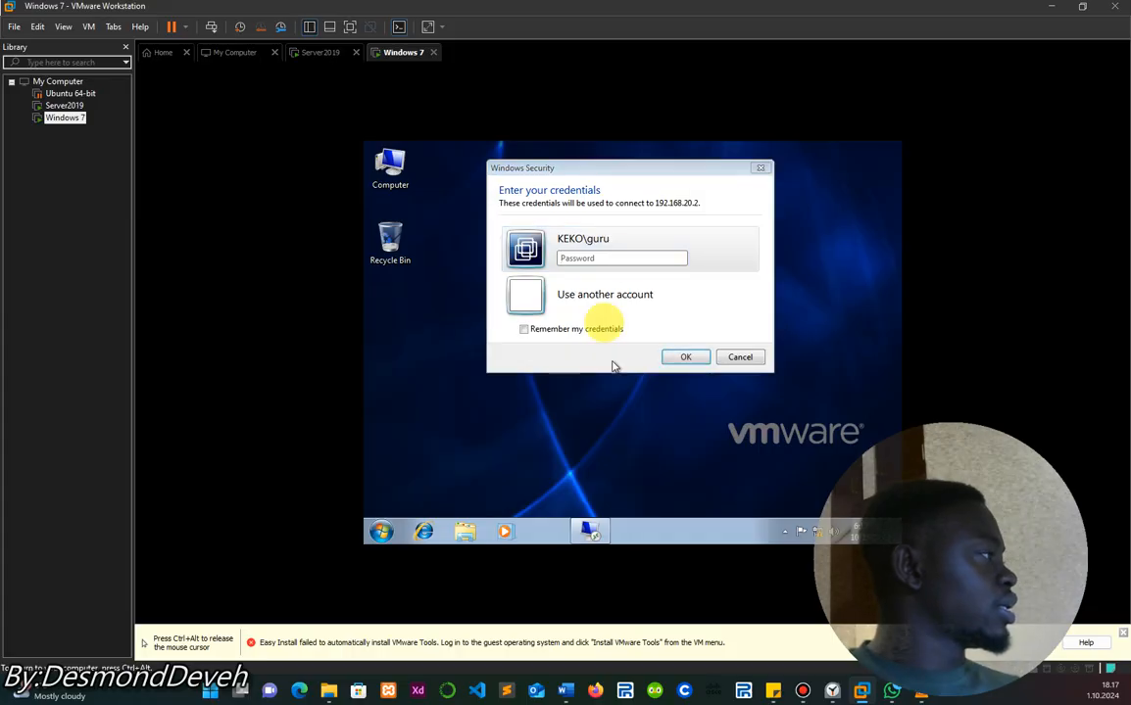
# Enter the account password for the remote connection to 192.168.20.2 and submit the credentials.
pyautogui.click(603, 258)
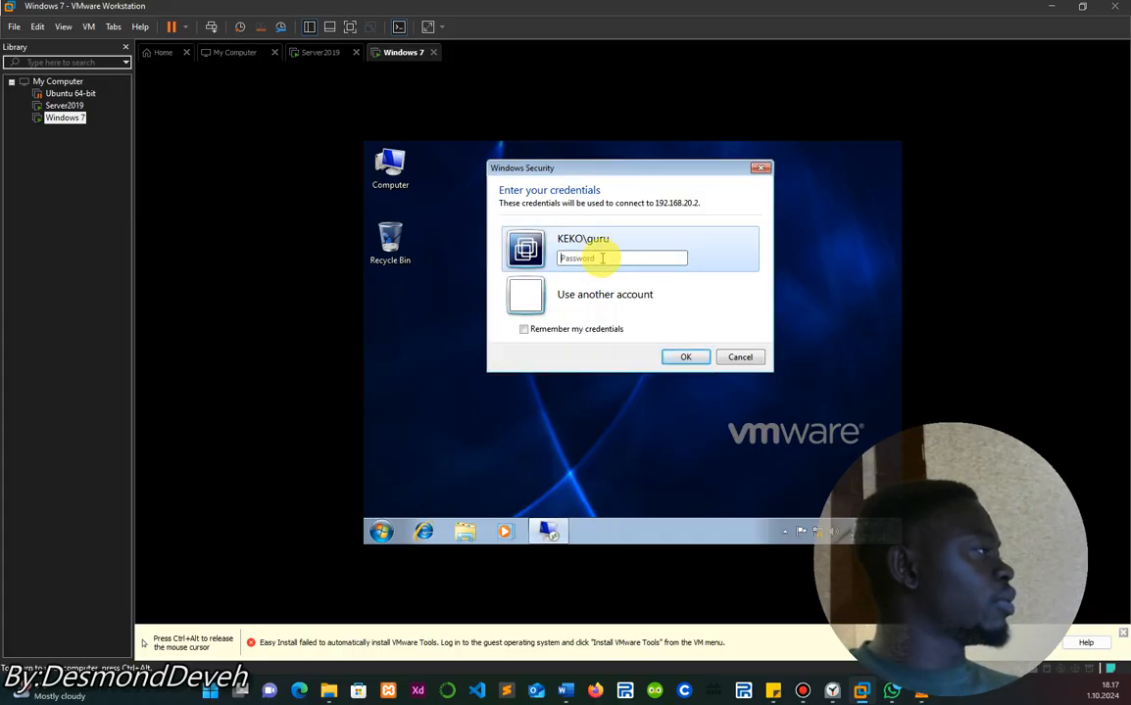
pyautogui.press('capslock')
pyautogui.write('•')
pyautogui.press('capslock')
pyautogui.write('•')
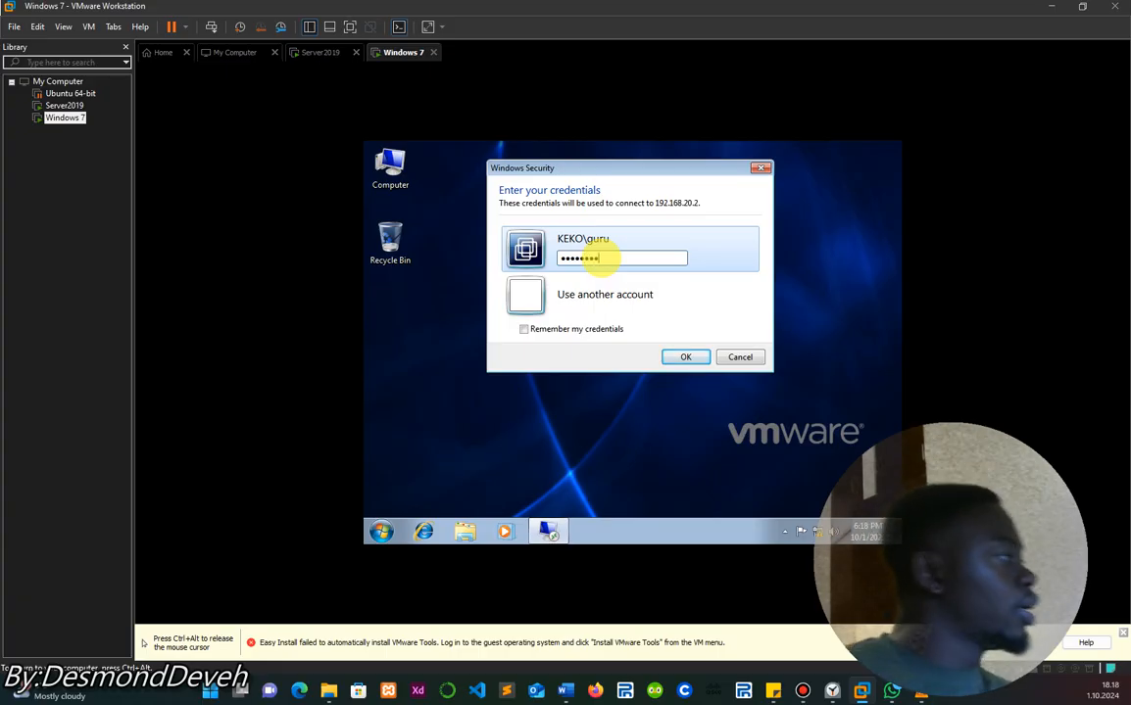
pyautogui.click(671, 360)
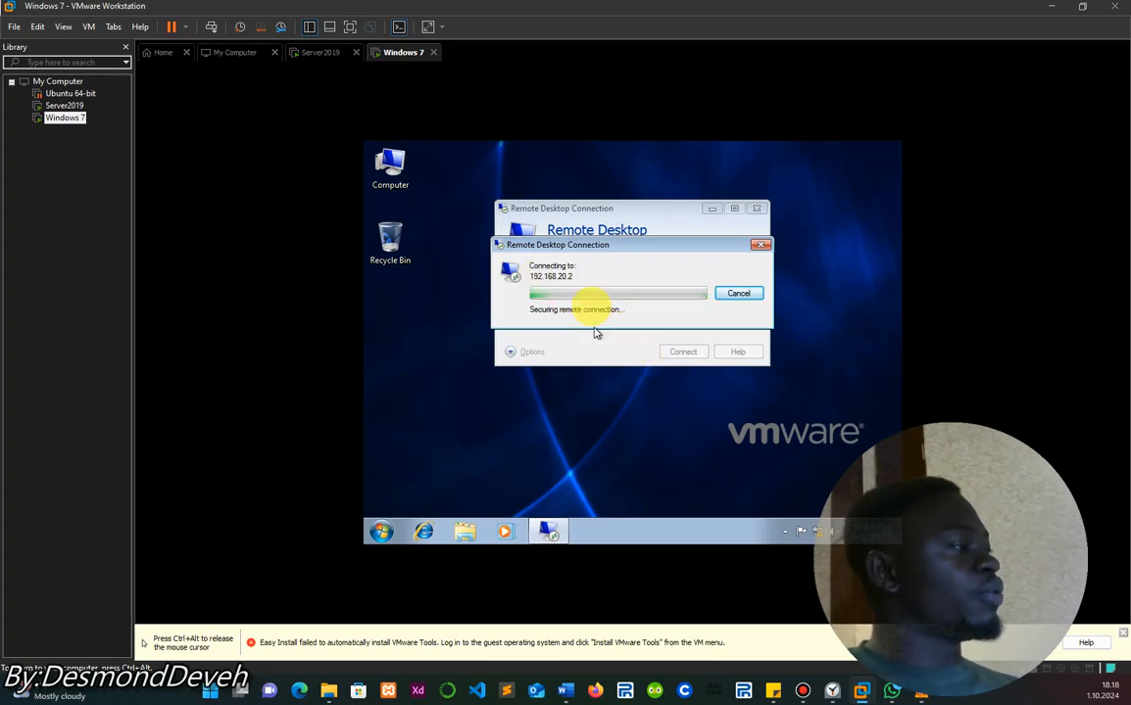
pyautogui.hotkey('ctrl', 'alt')
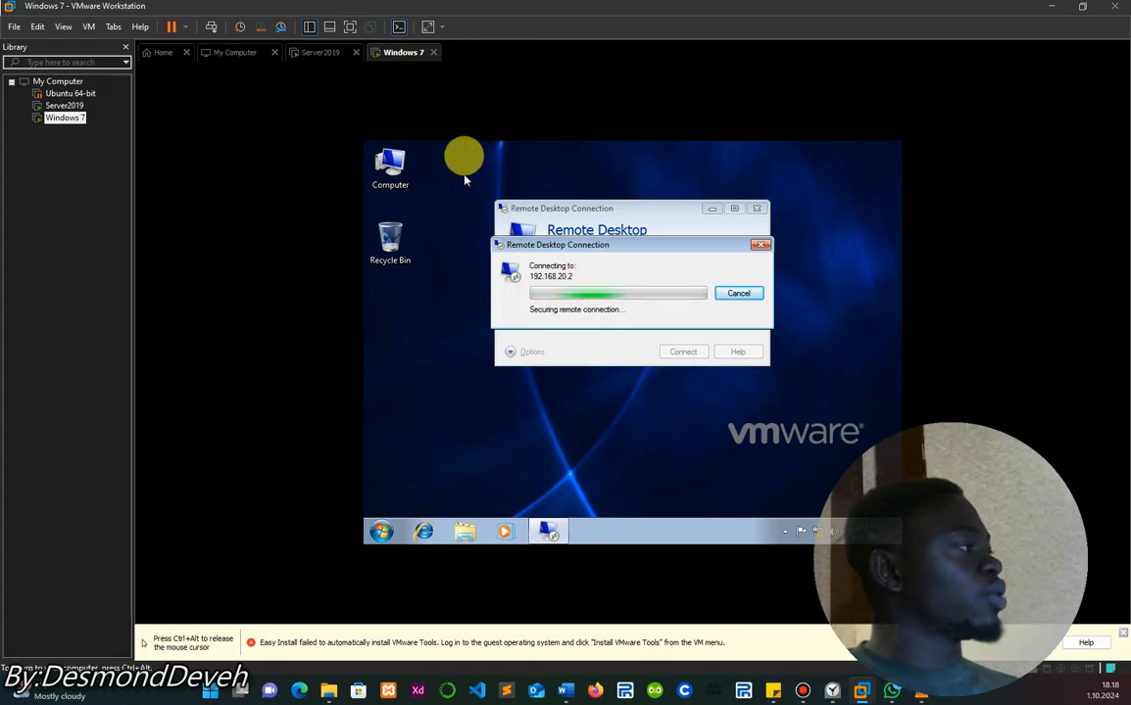
pyautogui.click(598, 300)
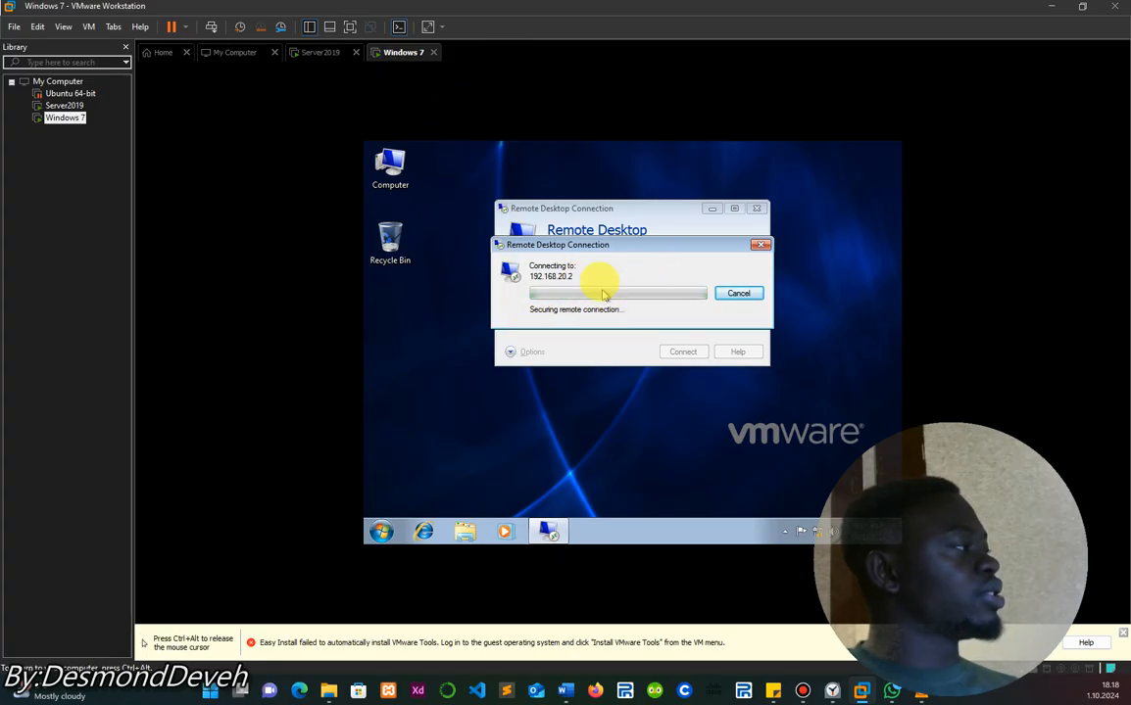
pyautogui.hotkey('ctrl', 'alt')
pyautogui.click(420, 215)
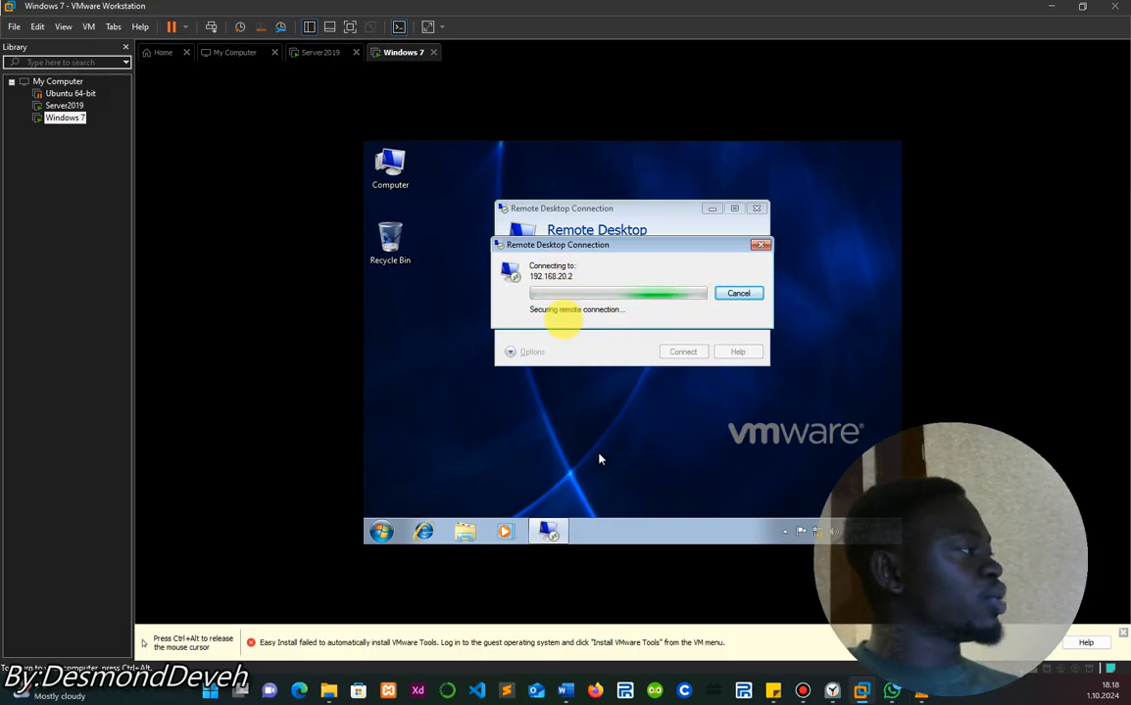
pyautogui.hotkey('ctrl', 'alt')
pyautogui.click(328, 54)
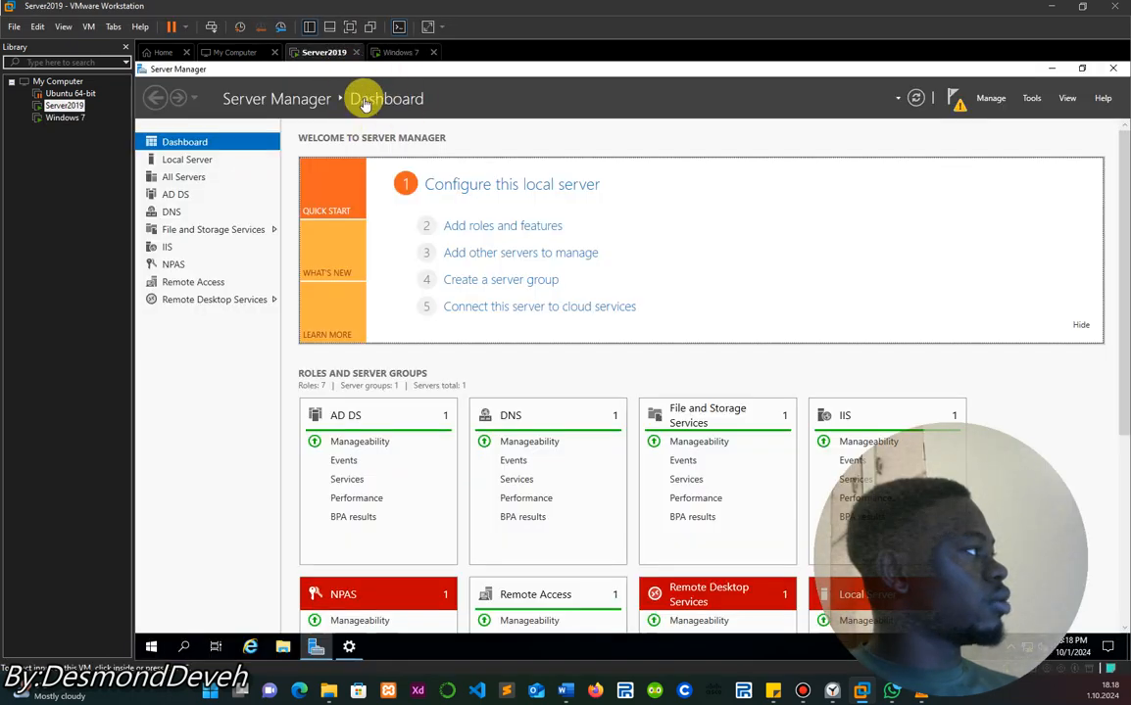
# Return to the Windows 7 virtual machine and connect to the remote computer despite the certificate errors.
pyautogui.click(397, 52)
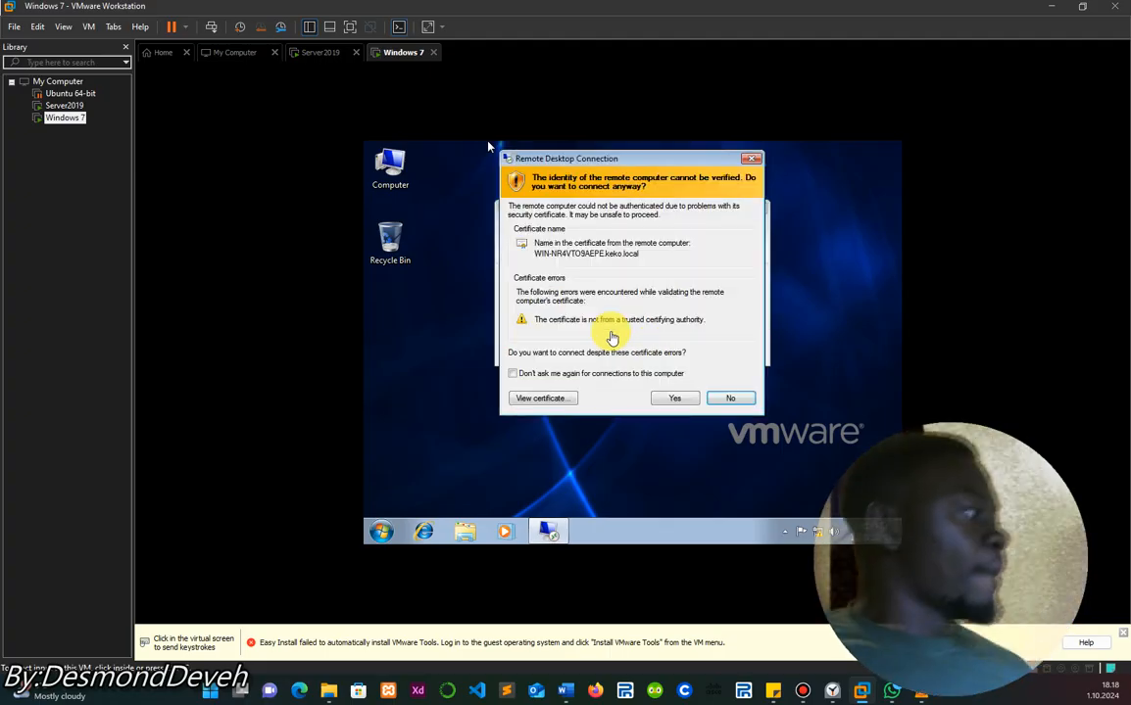
pyautogui.click(676, 403)
pyautogui.click(675, 400)
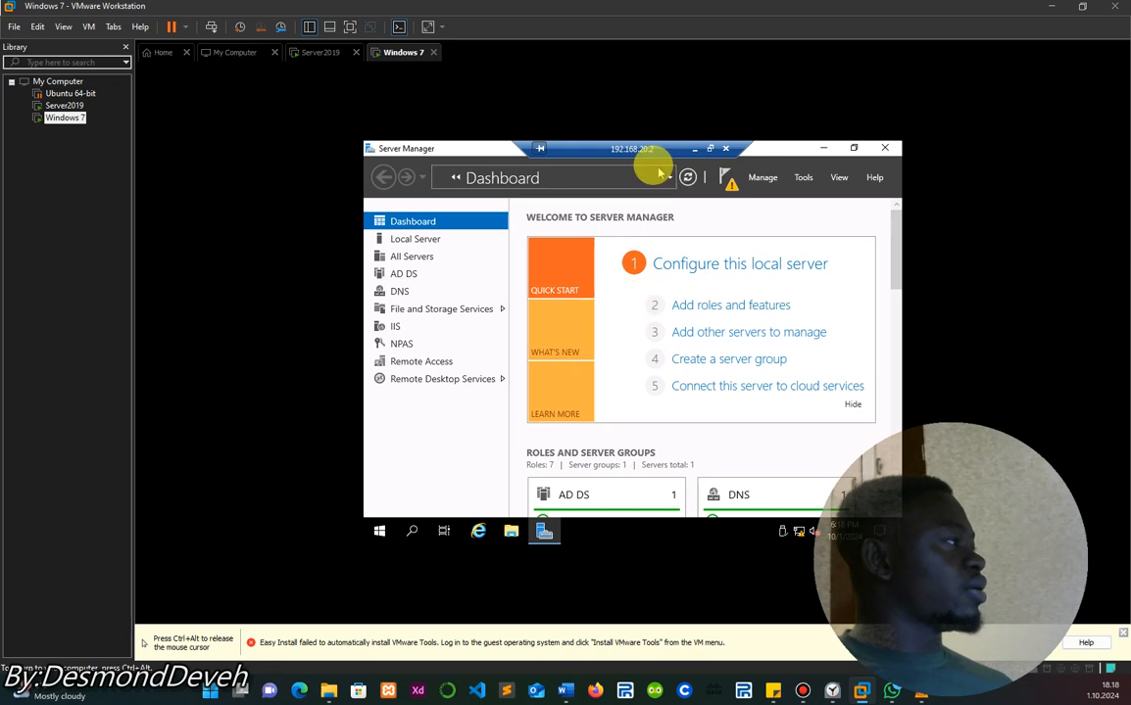
# Minimize Server Manager in the remote session to view the server's desktop, and restore it.
pyautogui.click(626, 142)
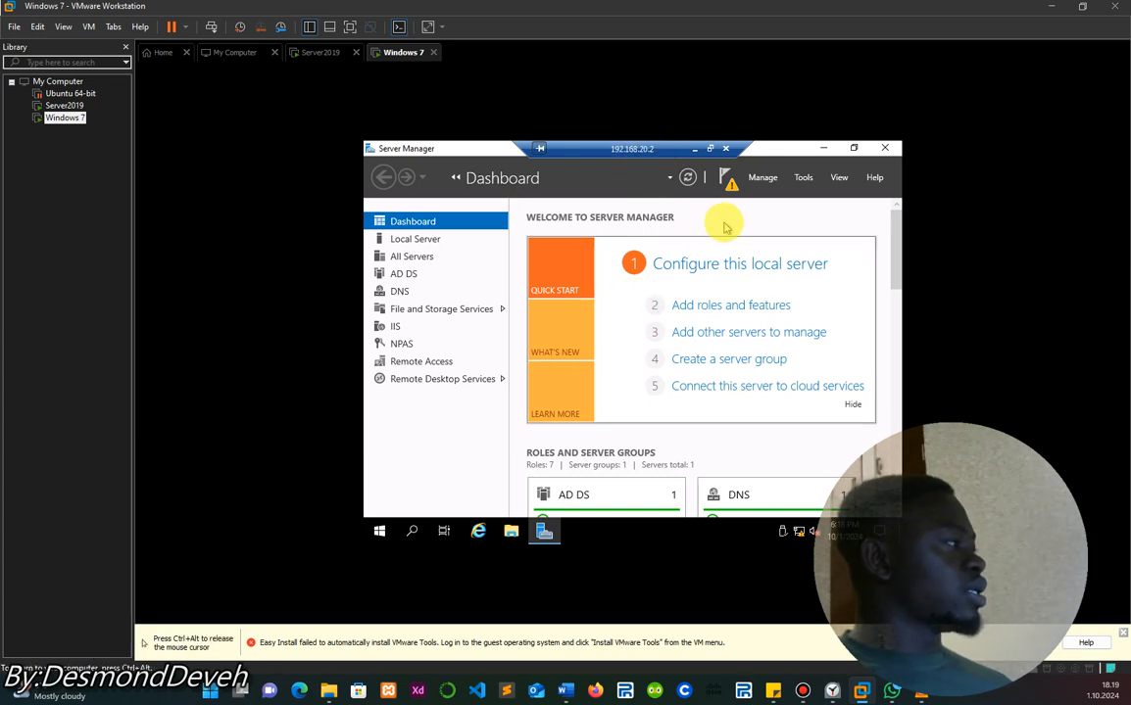
pyautogui.click(824, 150)
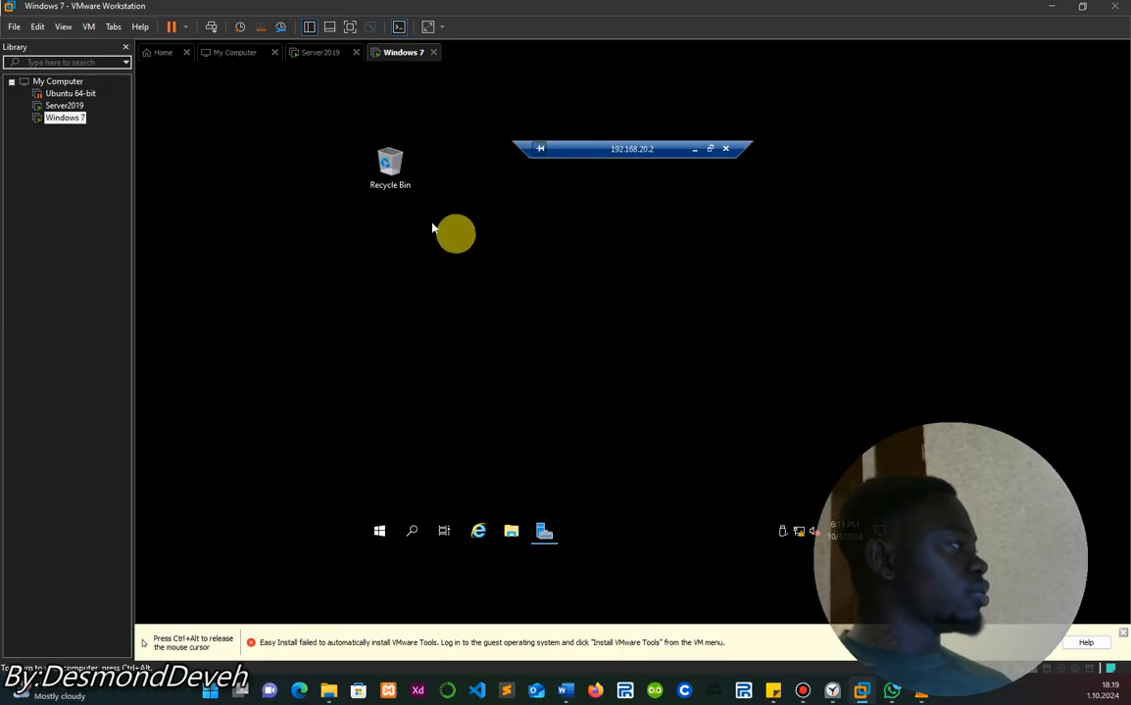
pyautogui.click(545, 535)
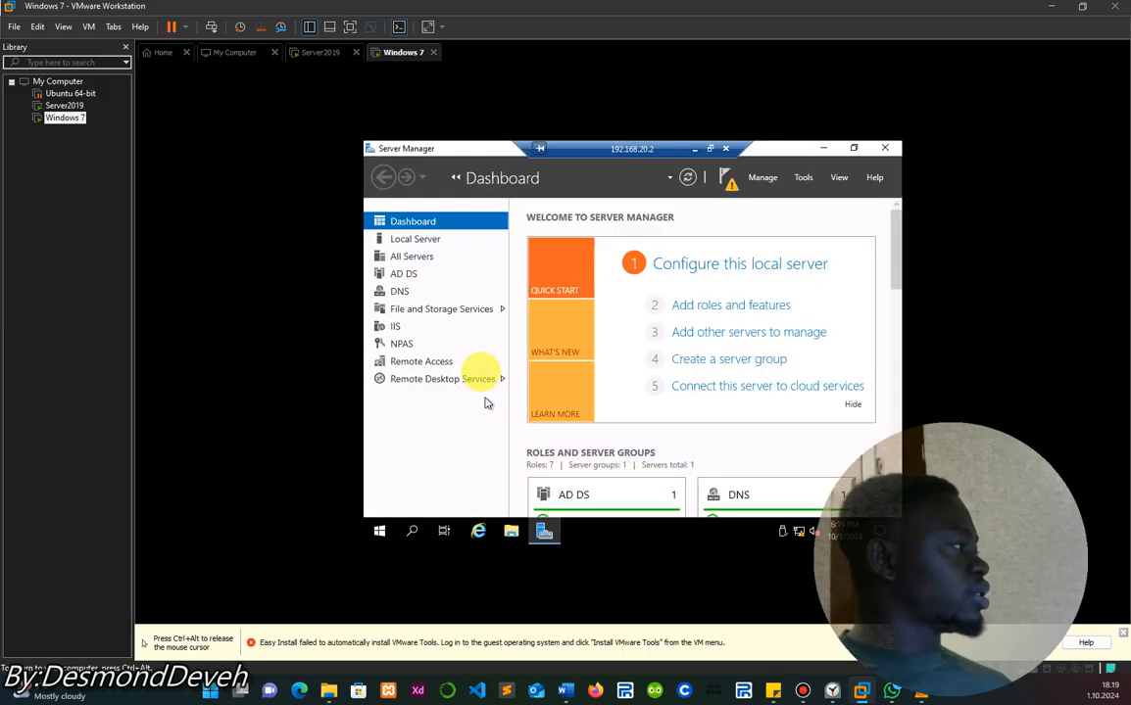
# Open Active Directory Users and Computers in the remote session and show the Users container of keko.local.
pyautogui.click(803, 178)
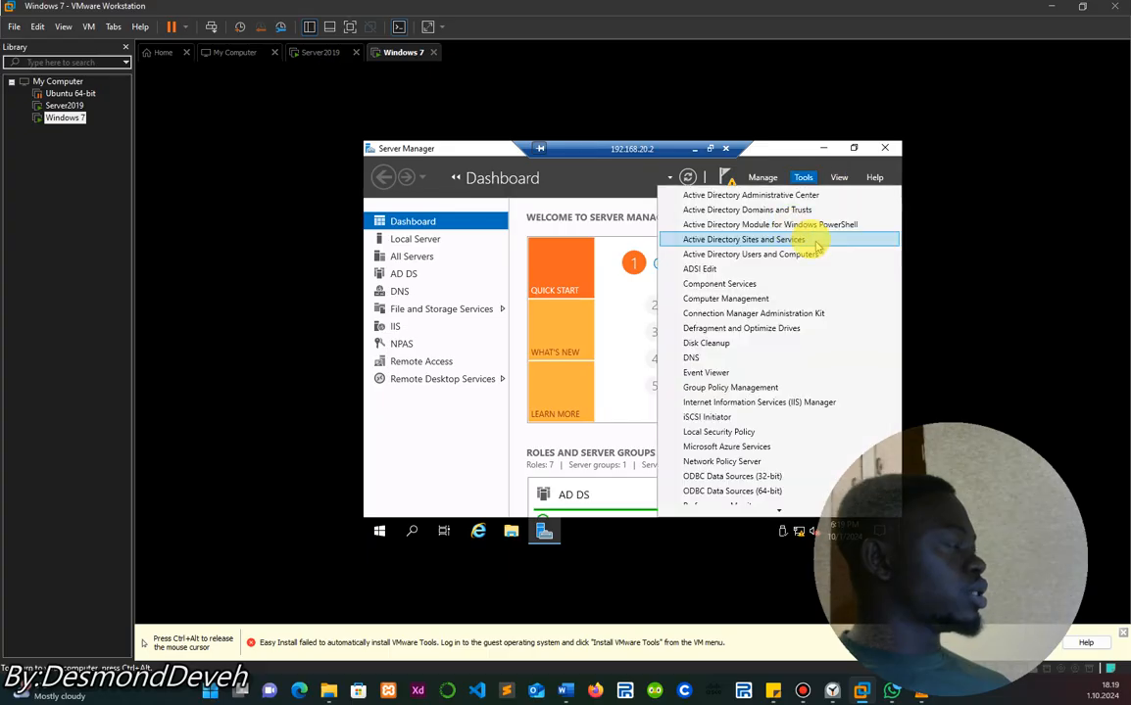
pyautogui.click(762, 254)
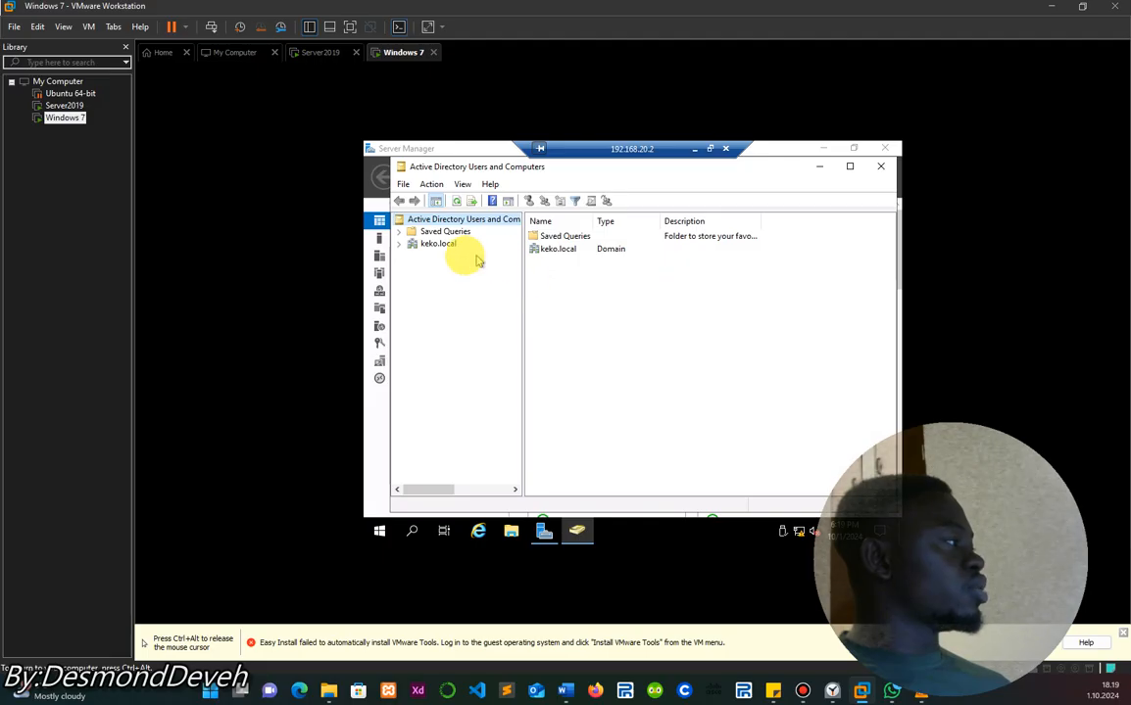
pyautogui.click(436, 245)
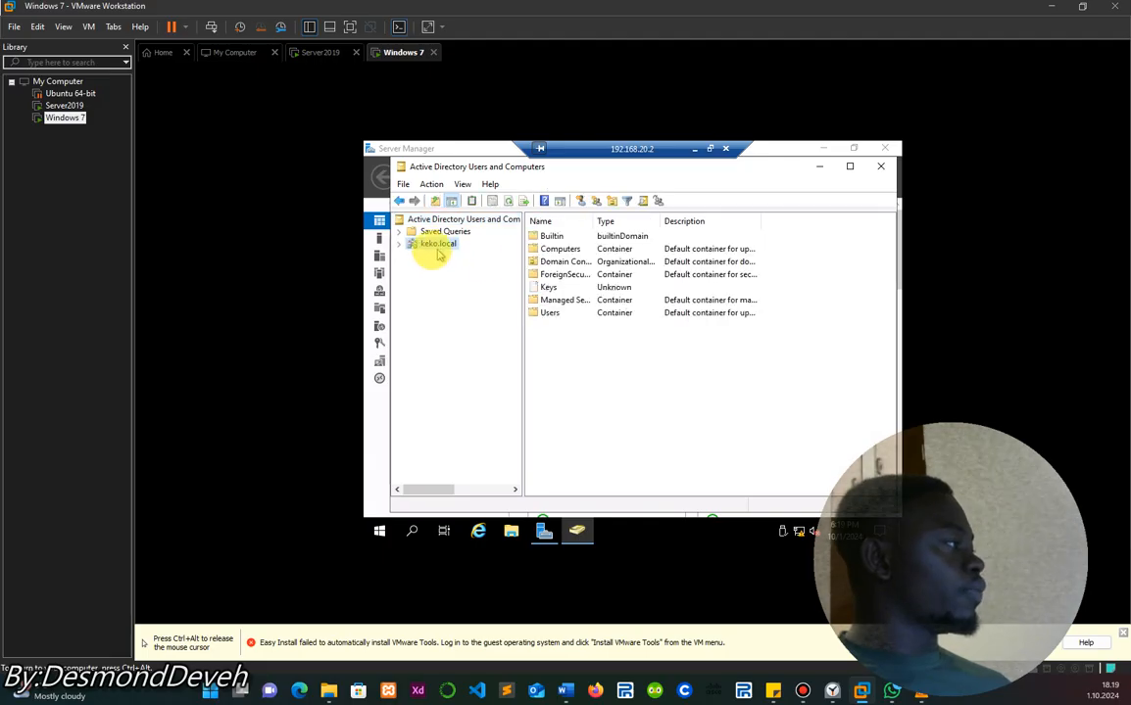
pyautogui.click(544, 313)
pyautogui.doubleClick(553, 315)
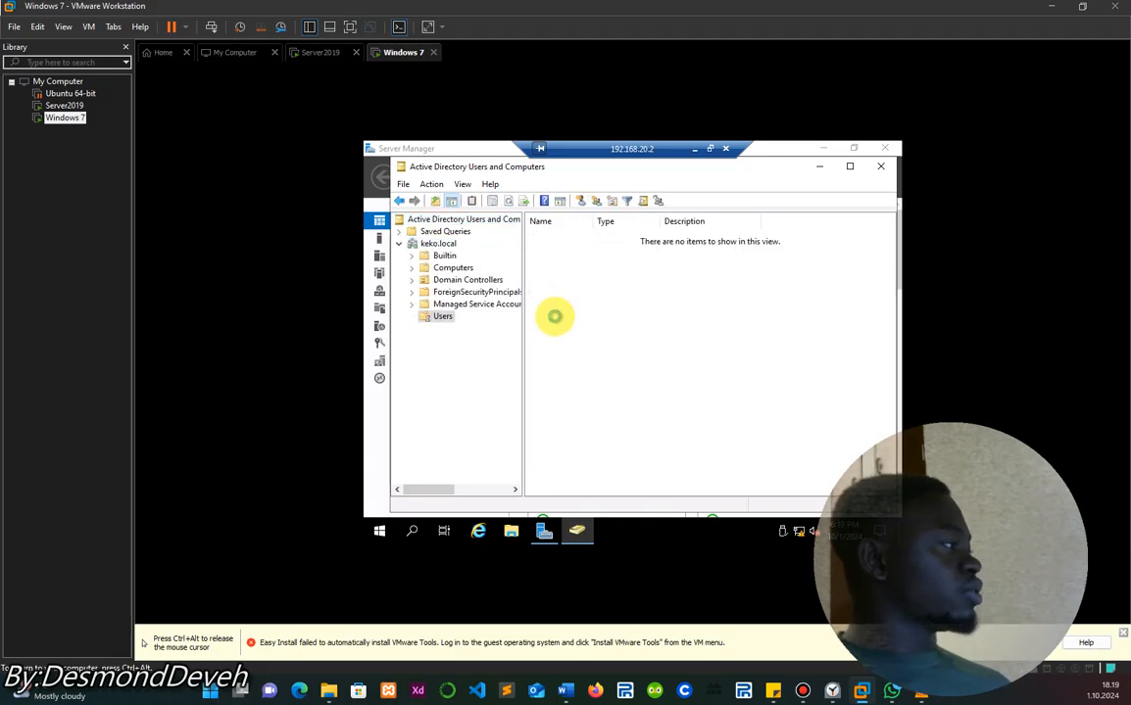
# Start a new user in the Users container of keko.local, entering the user's first name and logon name.
pyautogui.click(443, 318)
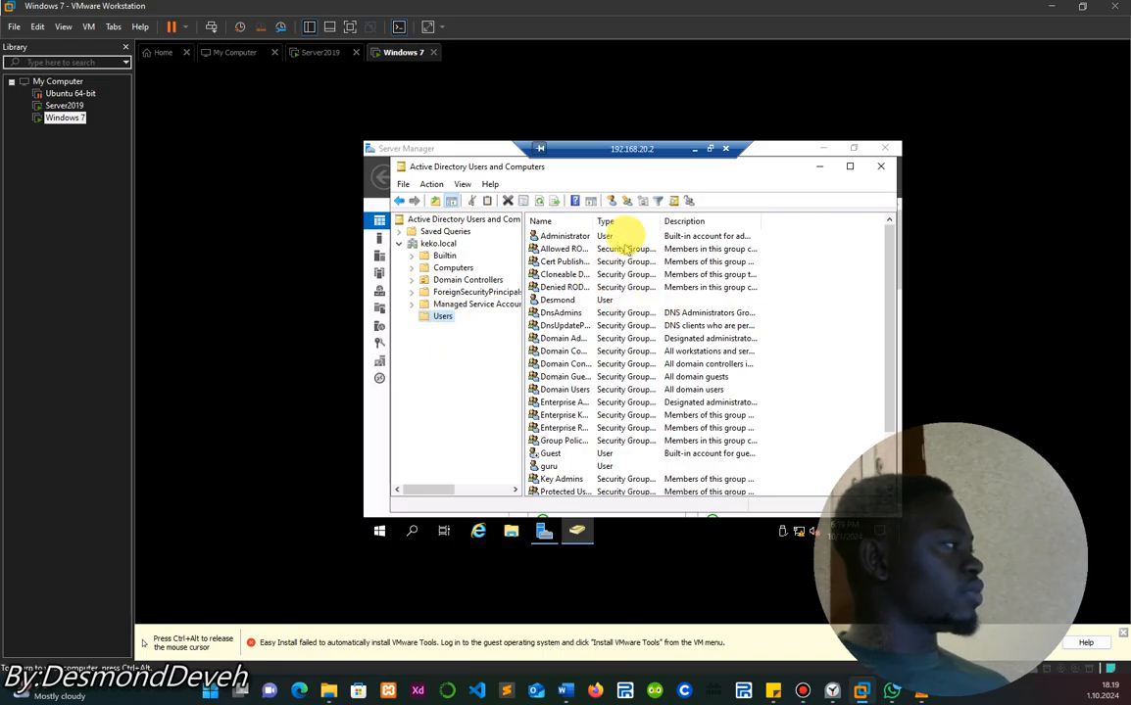
pyautogui.click(614, 201)
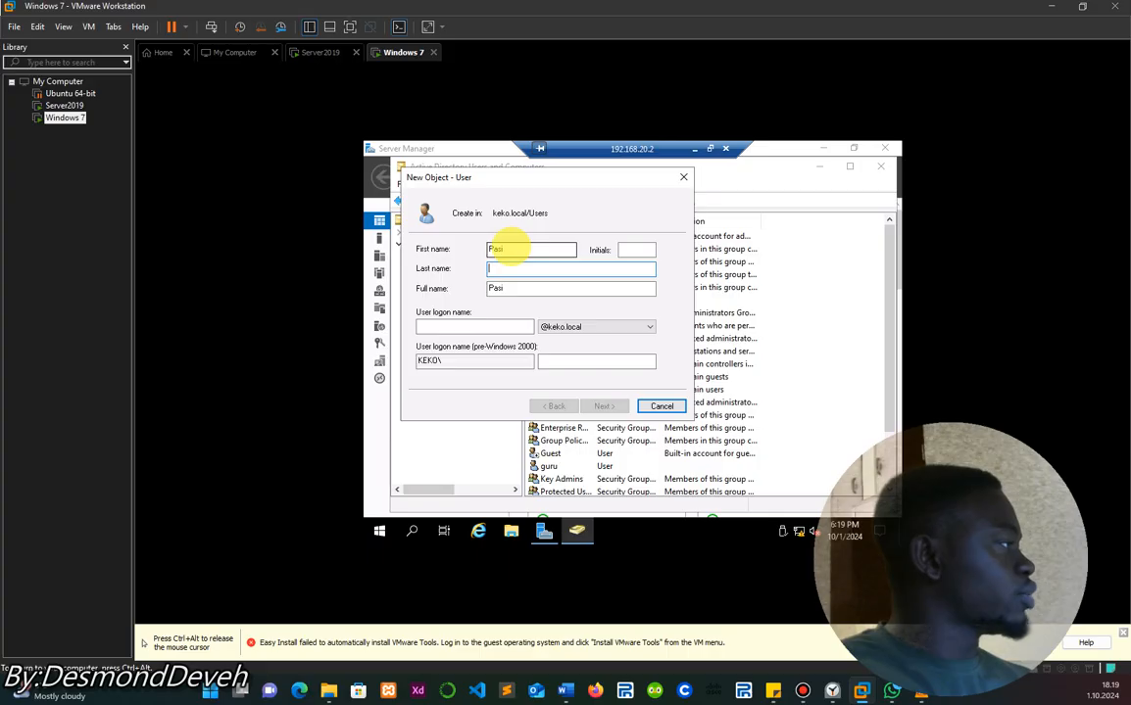
pyautogui.write('pasi')
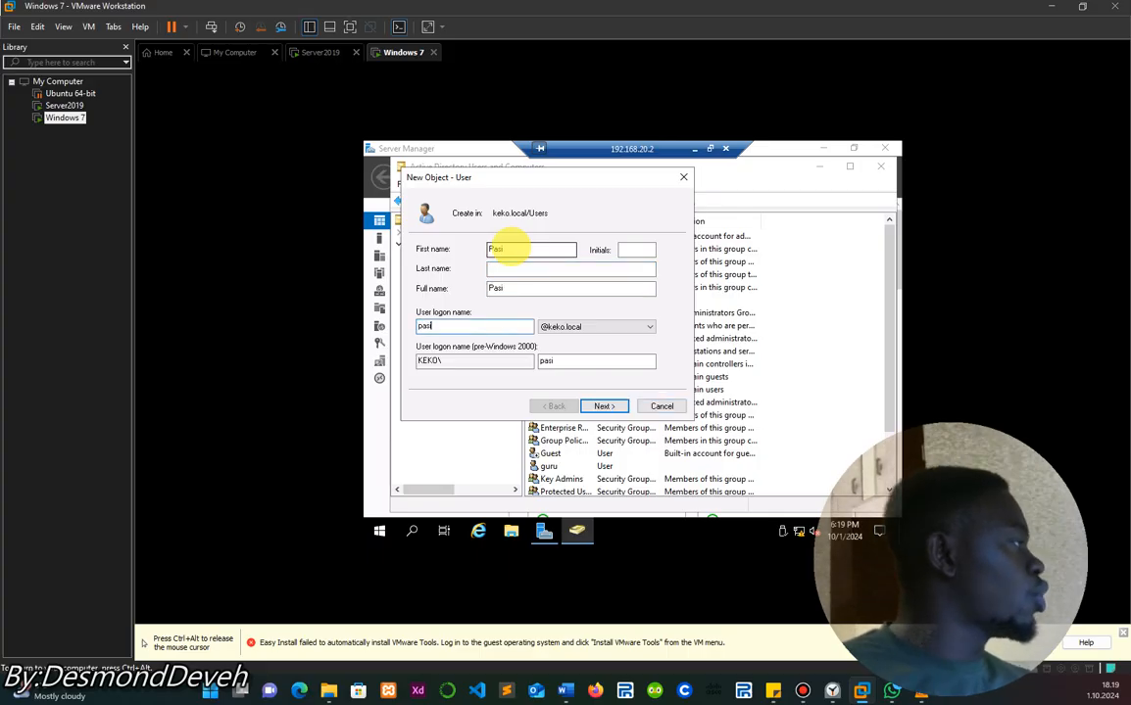
pyautogui.click(607, 409)
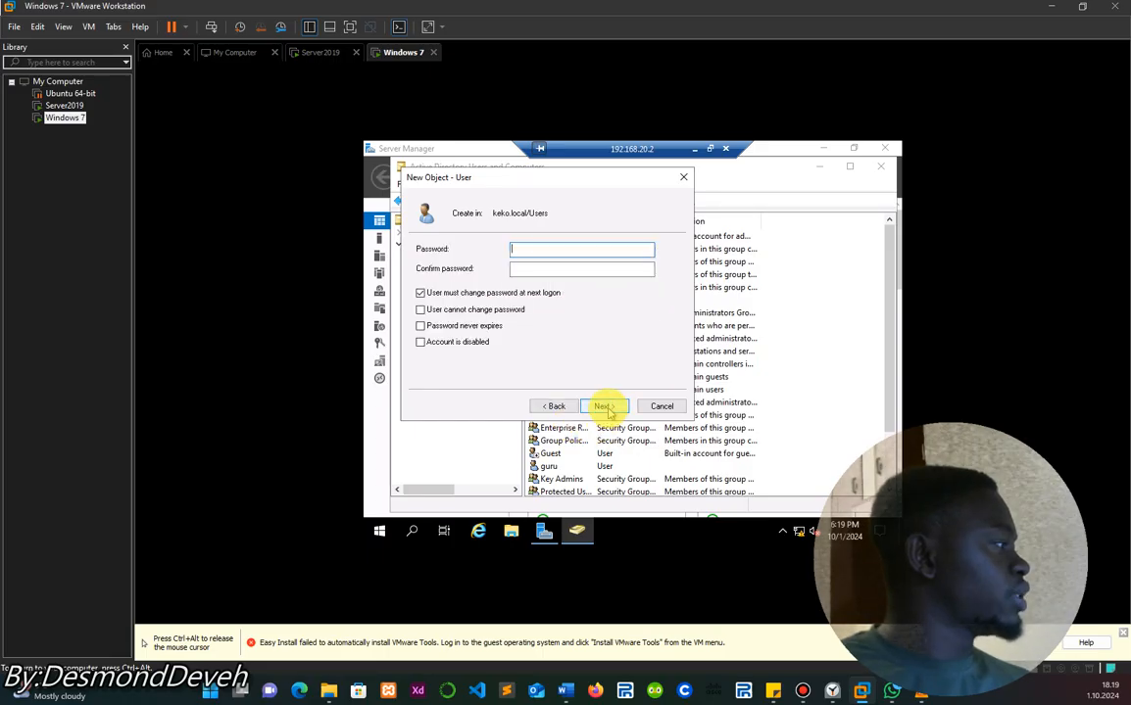
# Enter and confirm the new user's password, keep the required password change at next logon, and finish creating the user.
pyautogui.write('P')
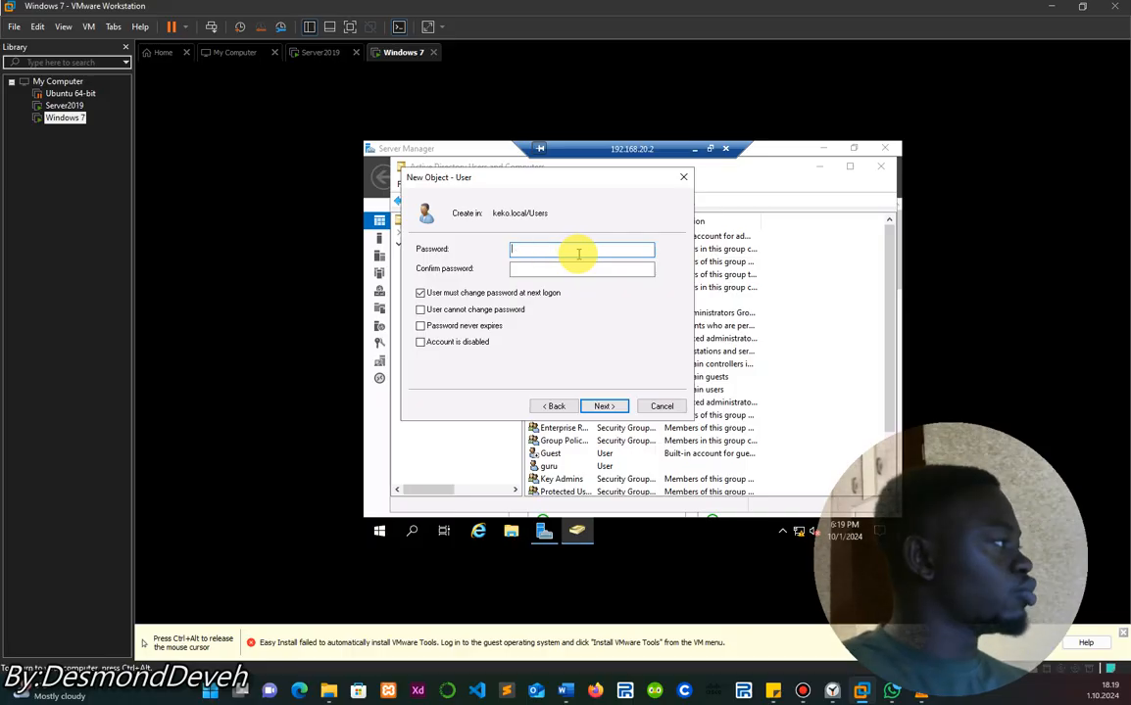
pyautogui.press('capslock')
pyautogui.write('•')
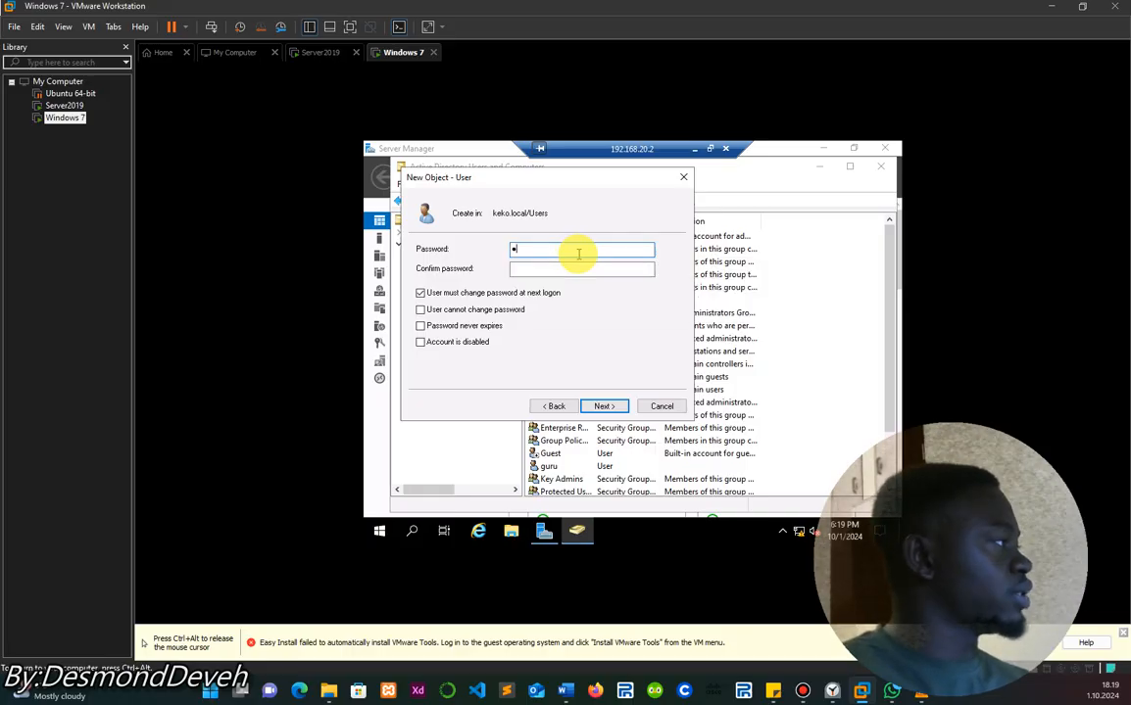
pyautogui.write('•••')
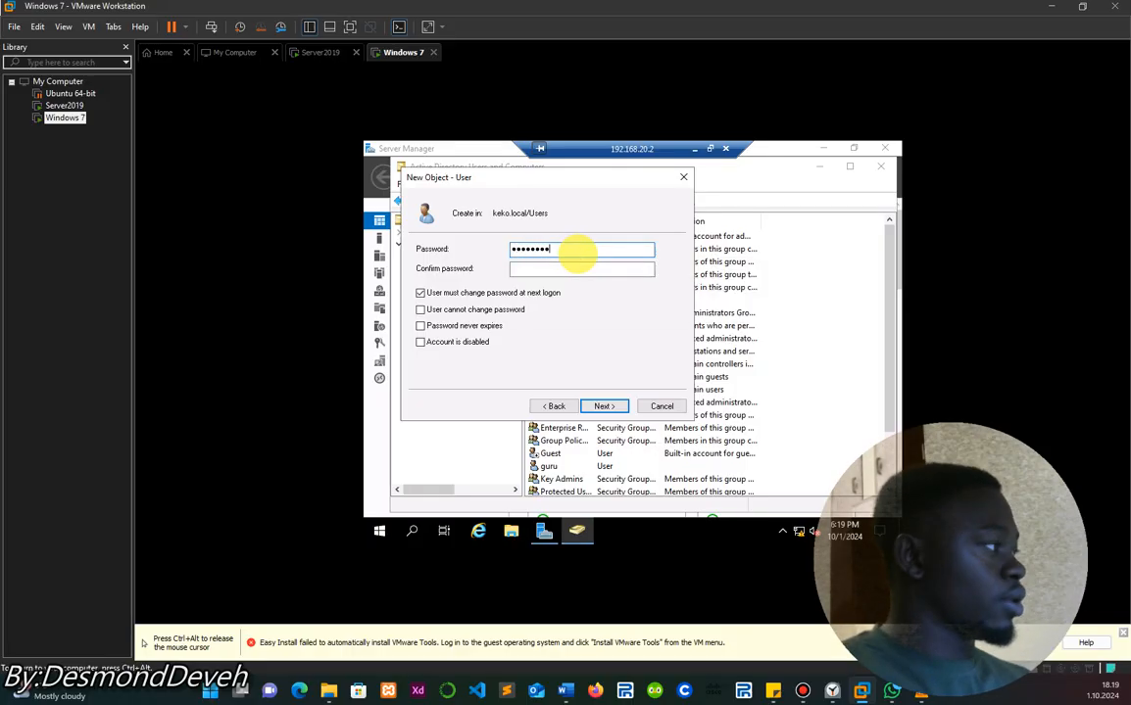
pyautogui.press('Tab')
pyautogui.write('•')
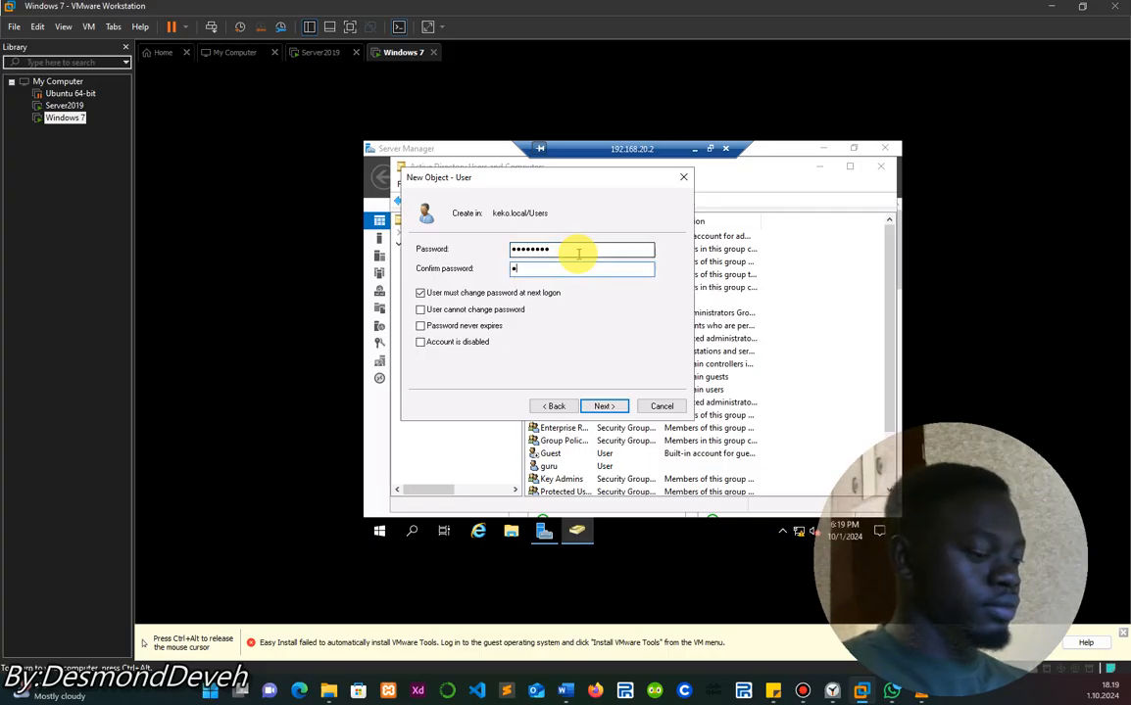
pyautogui.write('•••••••')
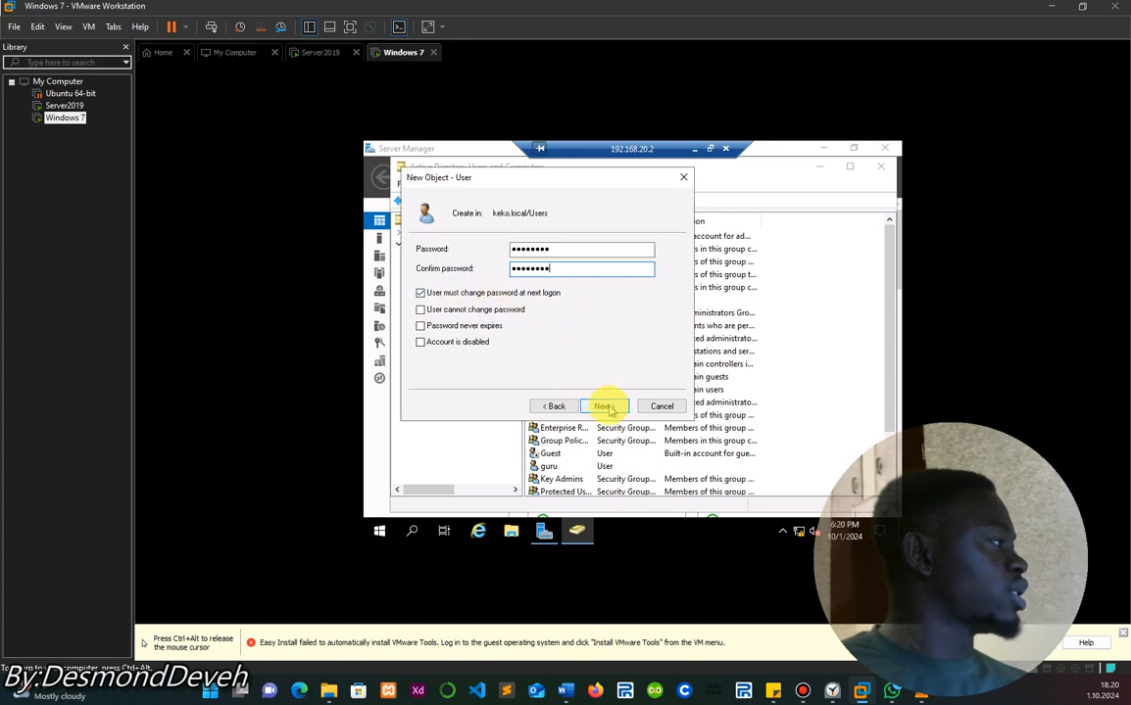
pyautogui.click(605, 407)
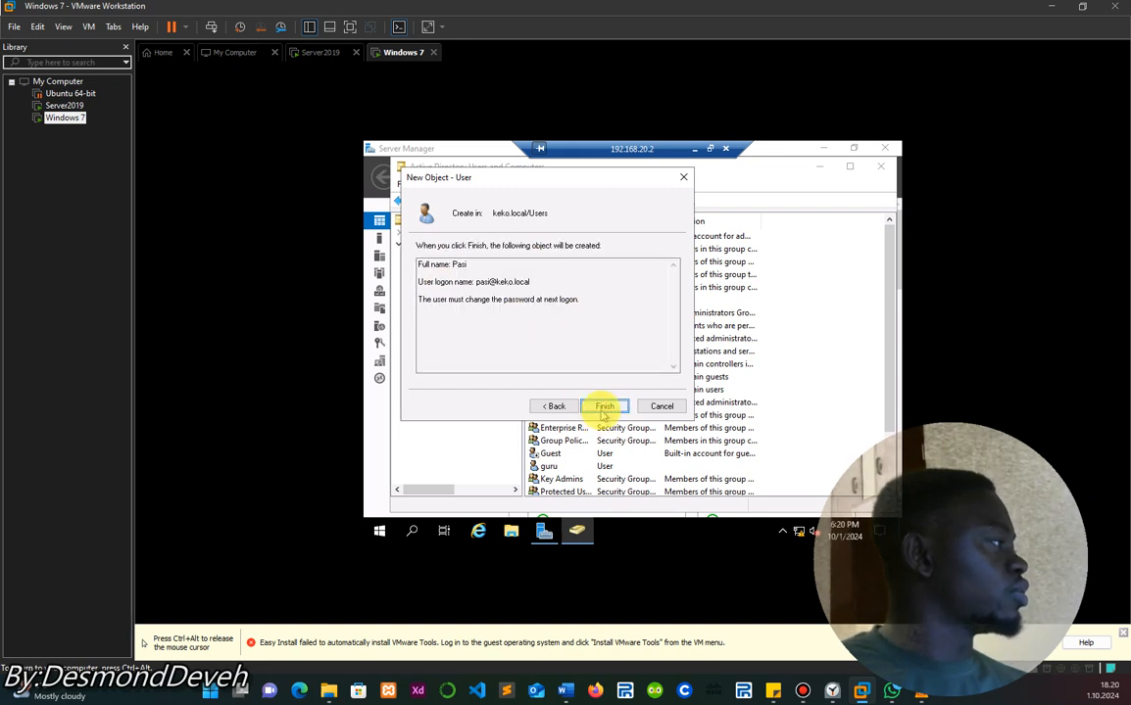
pyautogui.click(604, 408)
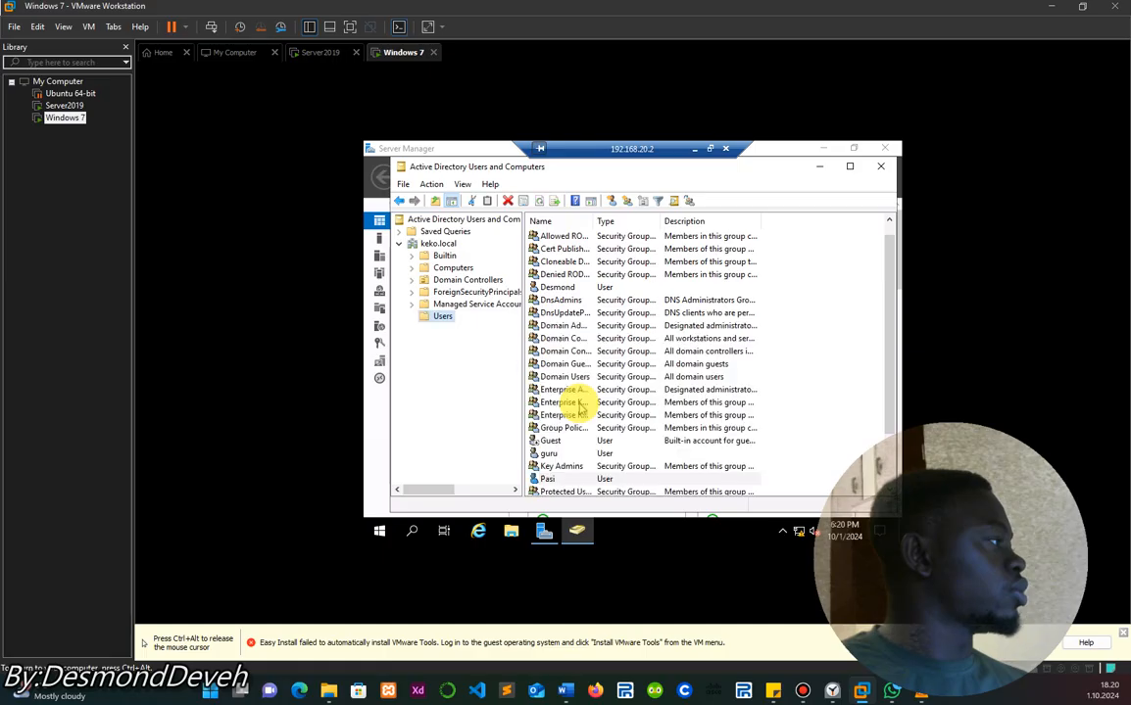
# Select the new user in the Users list, clear the selection, and disconnect the Remote Desktop session to 192.168.20.2.
pyautogui.click(543, 478)
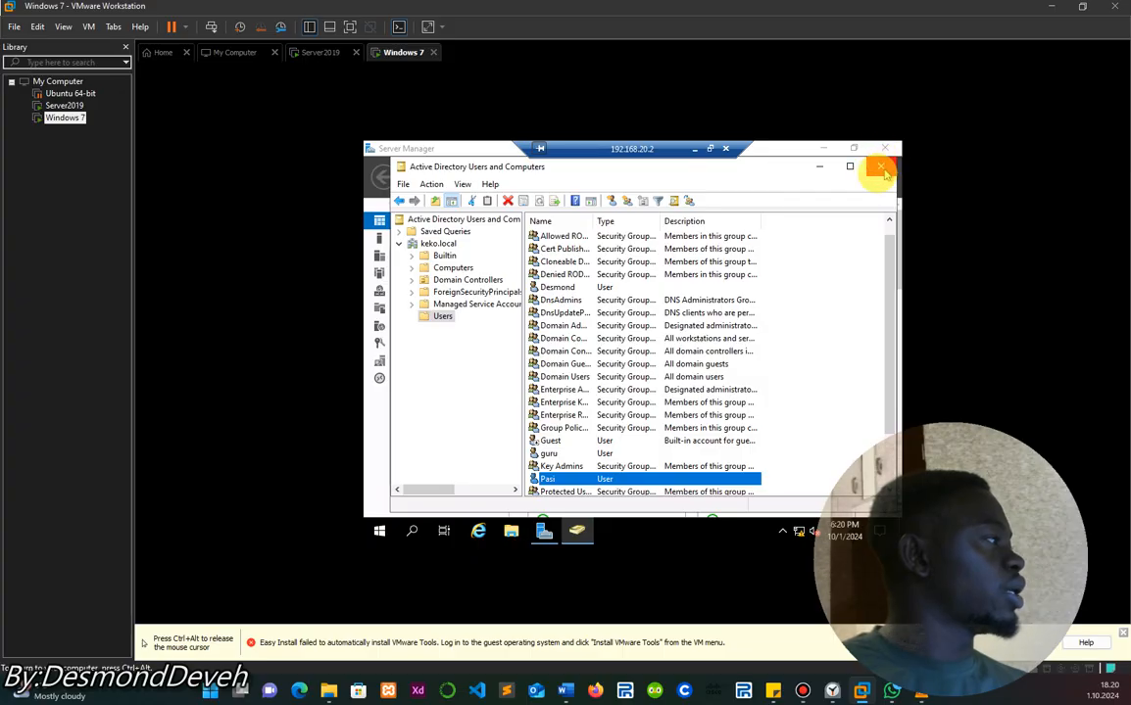
pyautogui.click(823, 252)
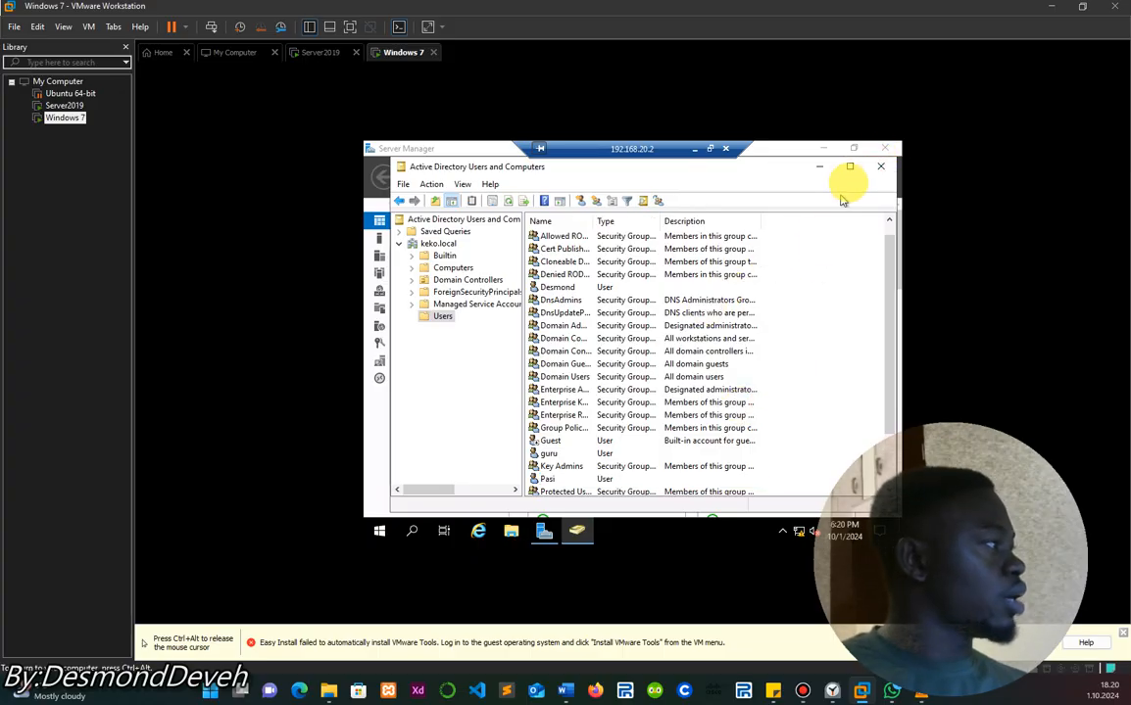
pyautogui.click(726, 150)
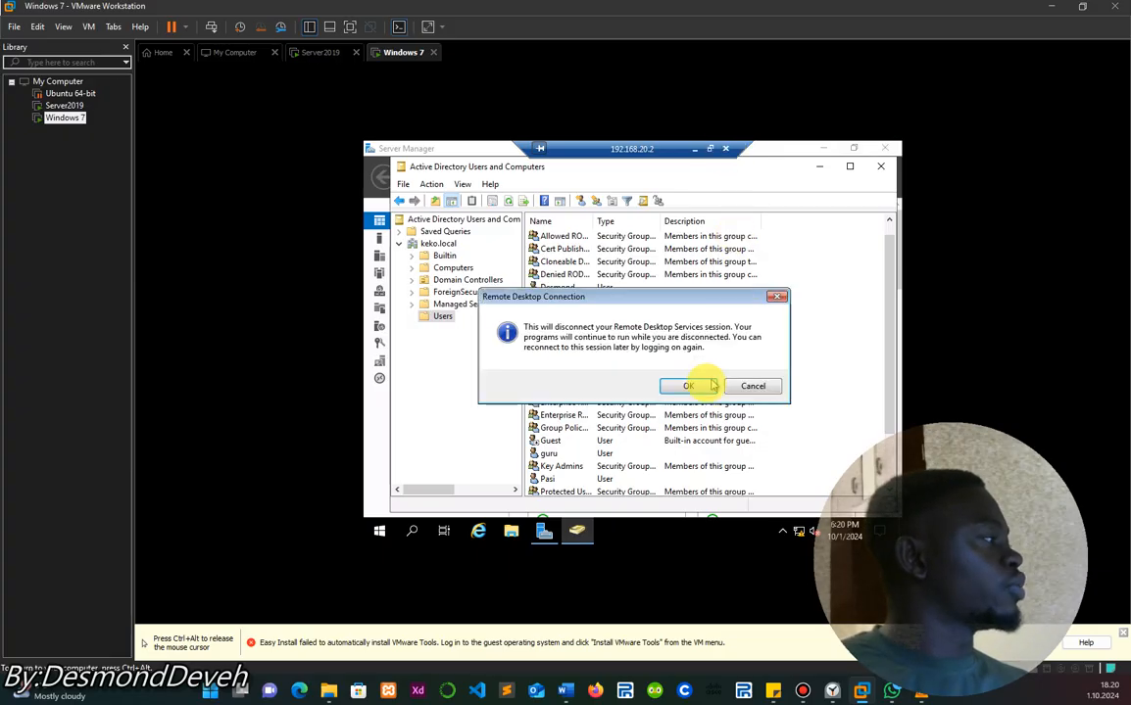
pyautogui.click(708, 386)
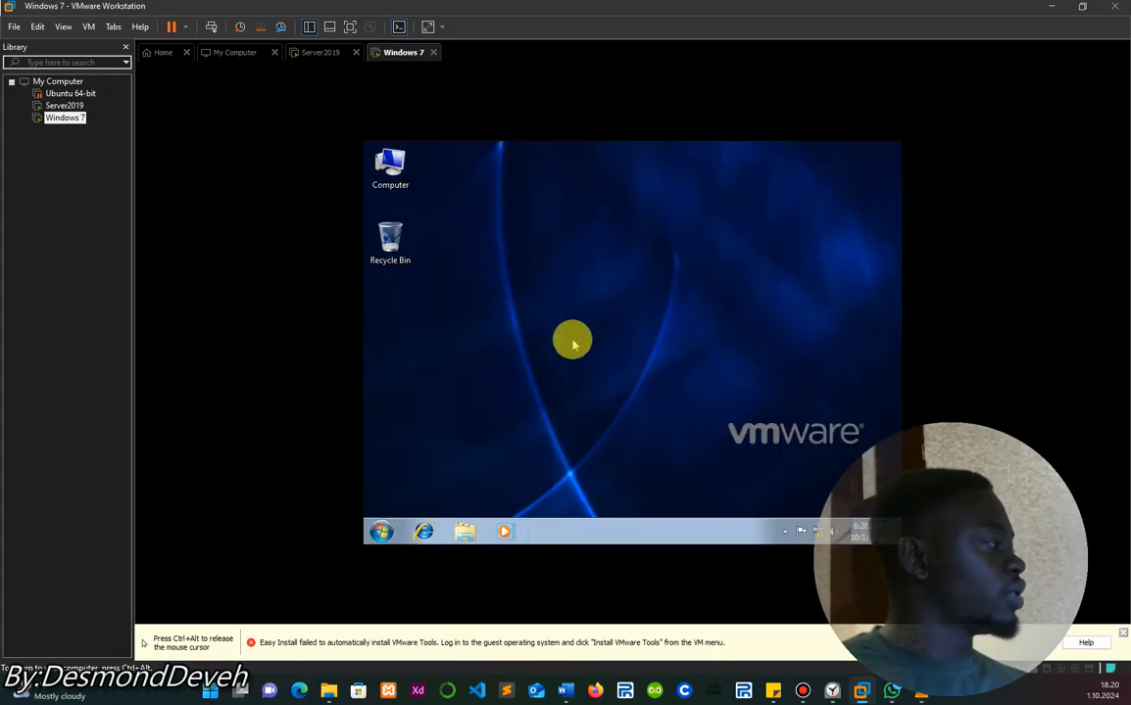
# Switch user on the Windows 7 virtual machine and choose to log on as another user.
pyautogui.hotkey('ctrl', 'alt')
pyautogui.click(205, 32)
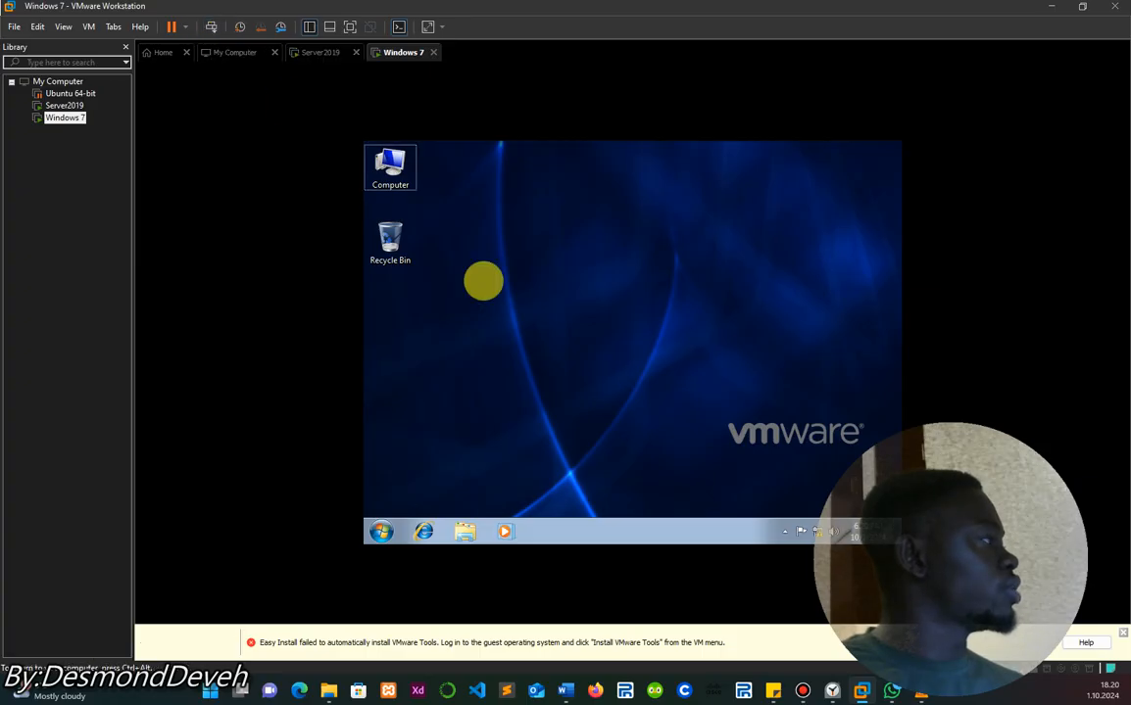
pyautogui.click(637, 342)
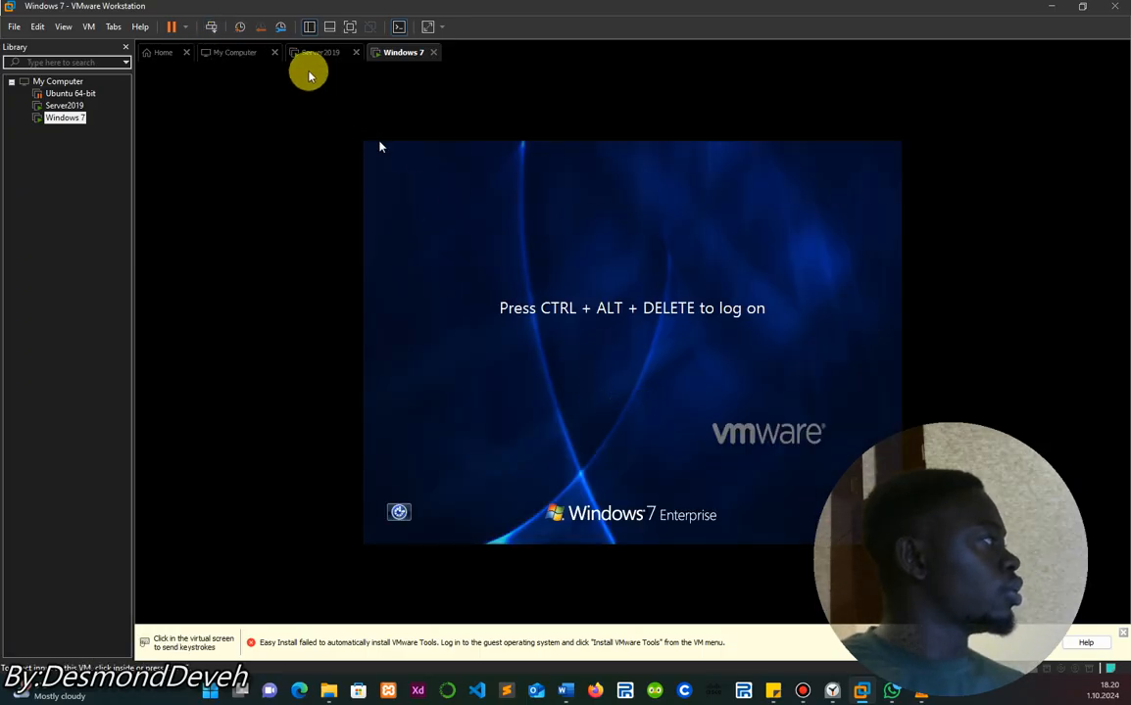
pyautogui.click(212, 29)
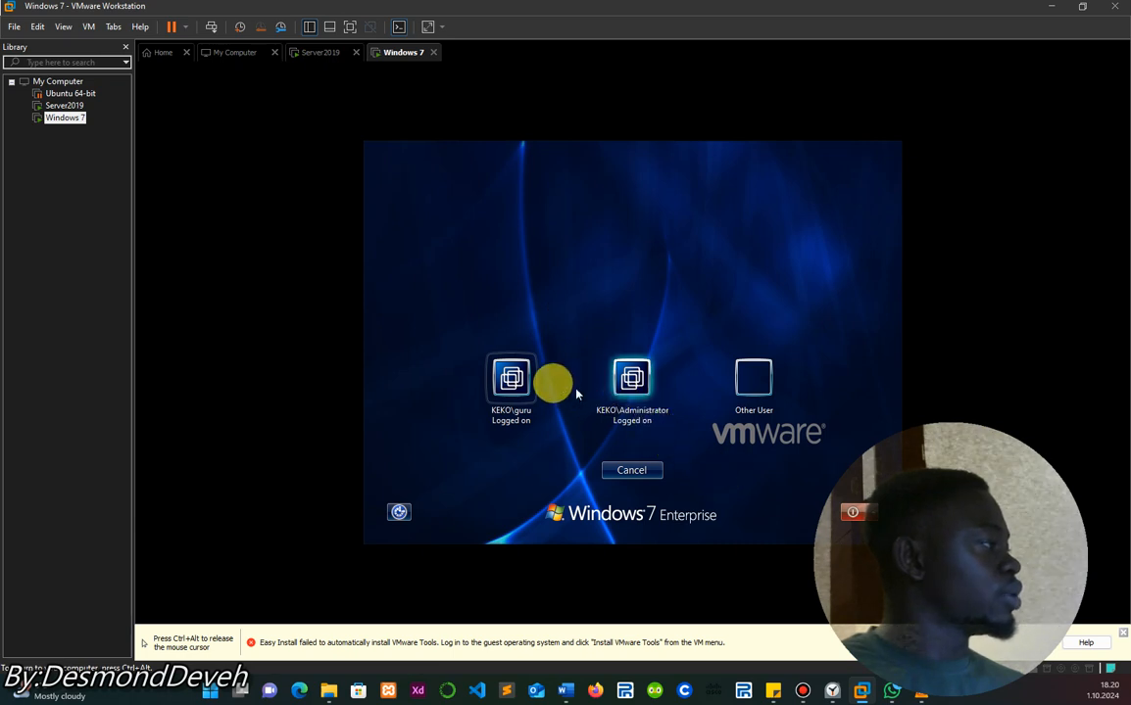
pyautogui.click(753, 383)
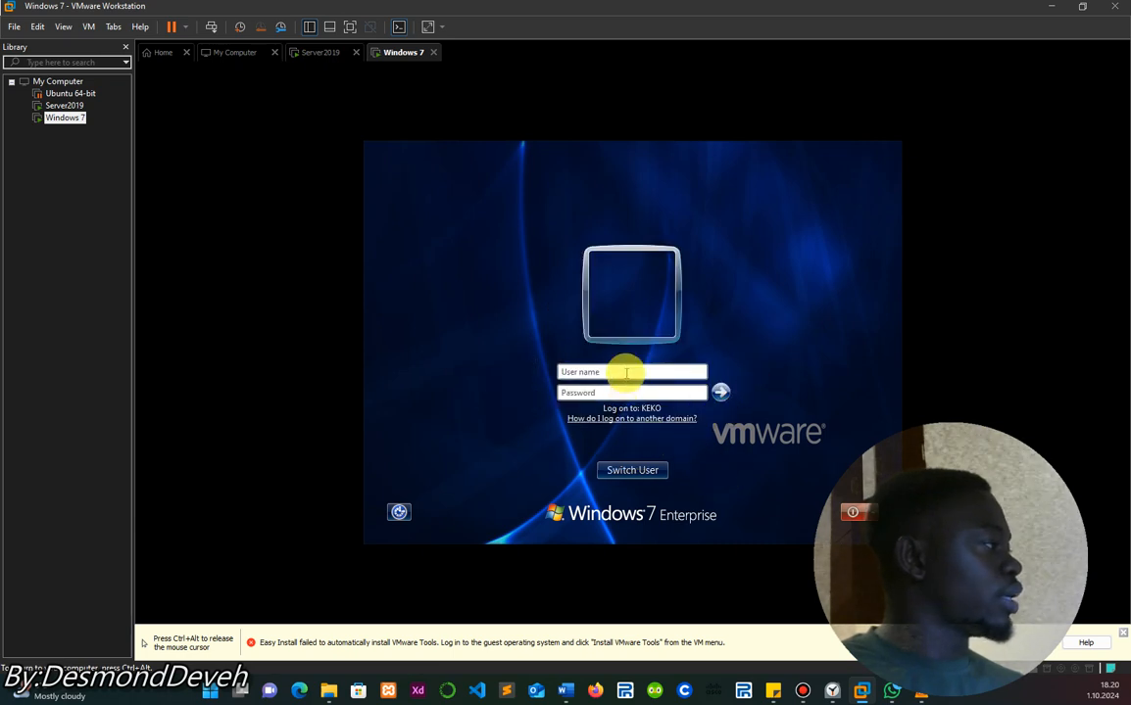
# Try to log on to the KEKO domain with the new user's short logon name and account password.
pyautogui.write('pasi')
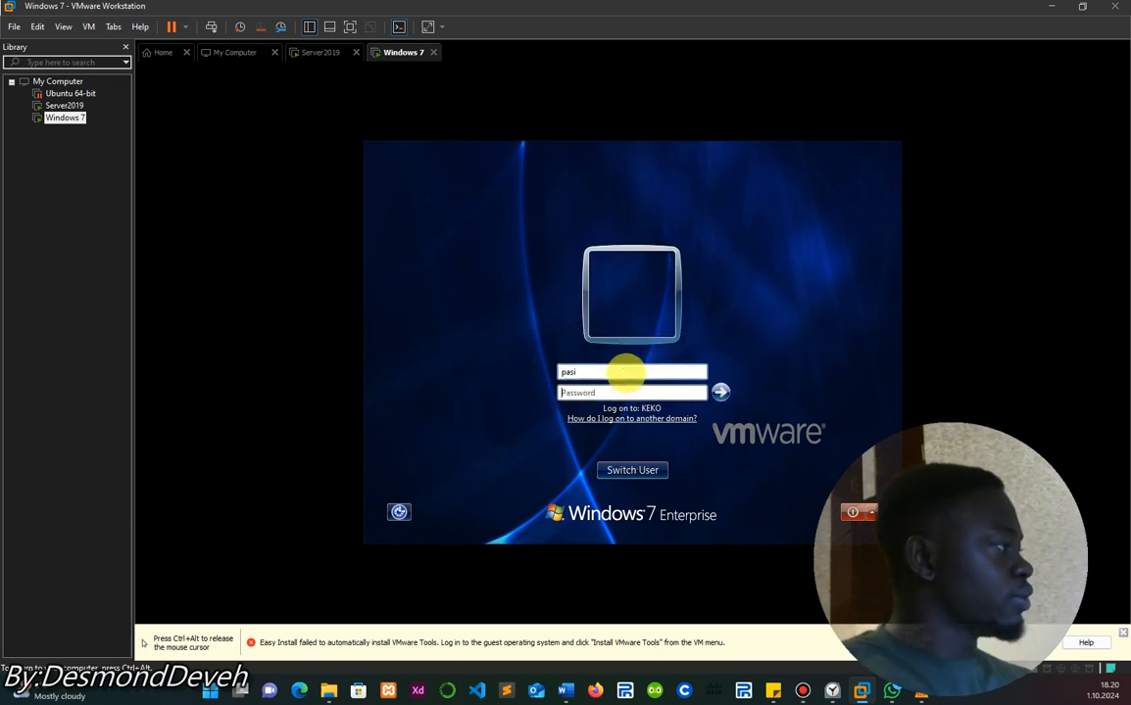
pyautogui.write('p••••')
pyautogui.press('BackSpace')
pyautogui.press('BackSpace')
pyautogui.press('BackSpace')
pyautogui.press('BackSpace')
pyautogui.press('BackSpace')
pyautogui.press('capslock')
pyautogui.write('p')
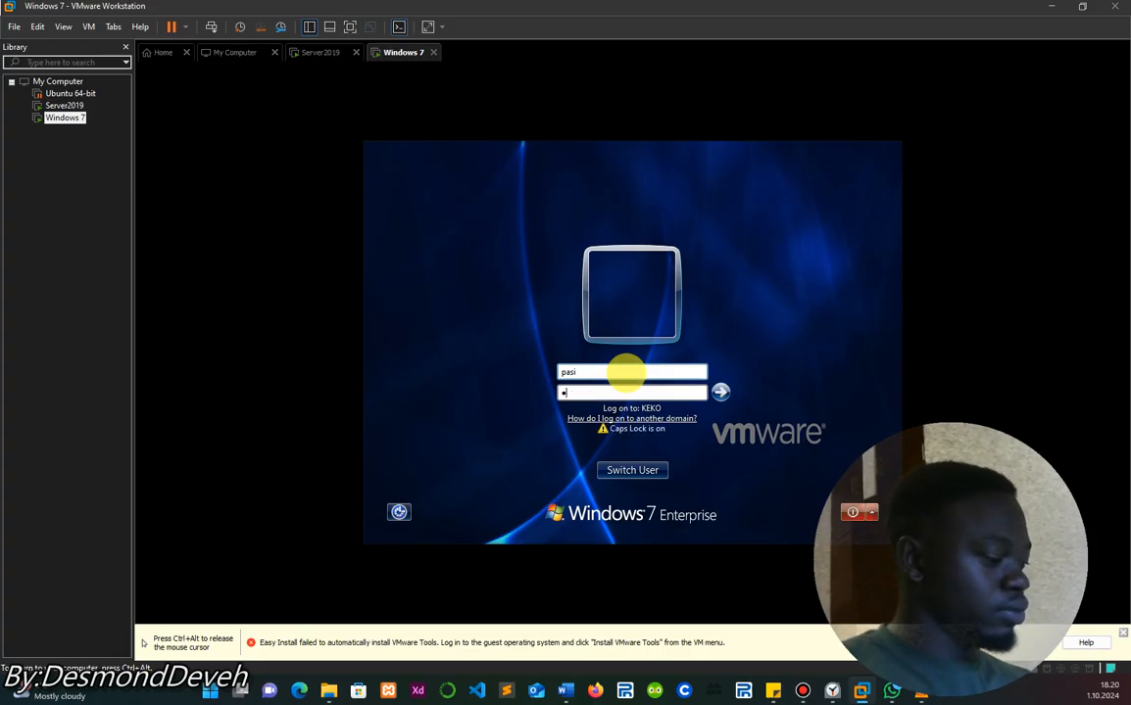
pyautogui.write('asi')
pyautogui.write('••')
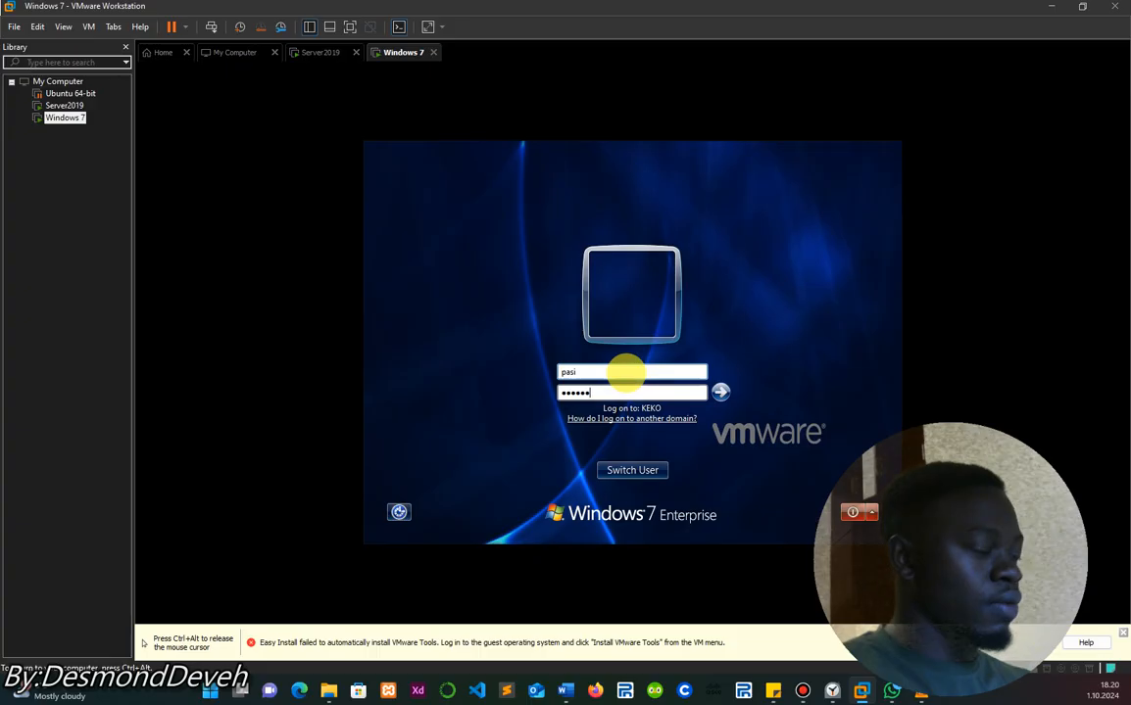
pyautogui.write('•')
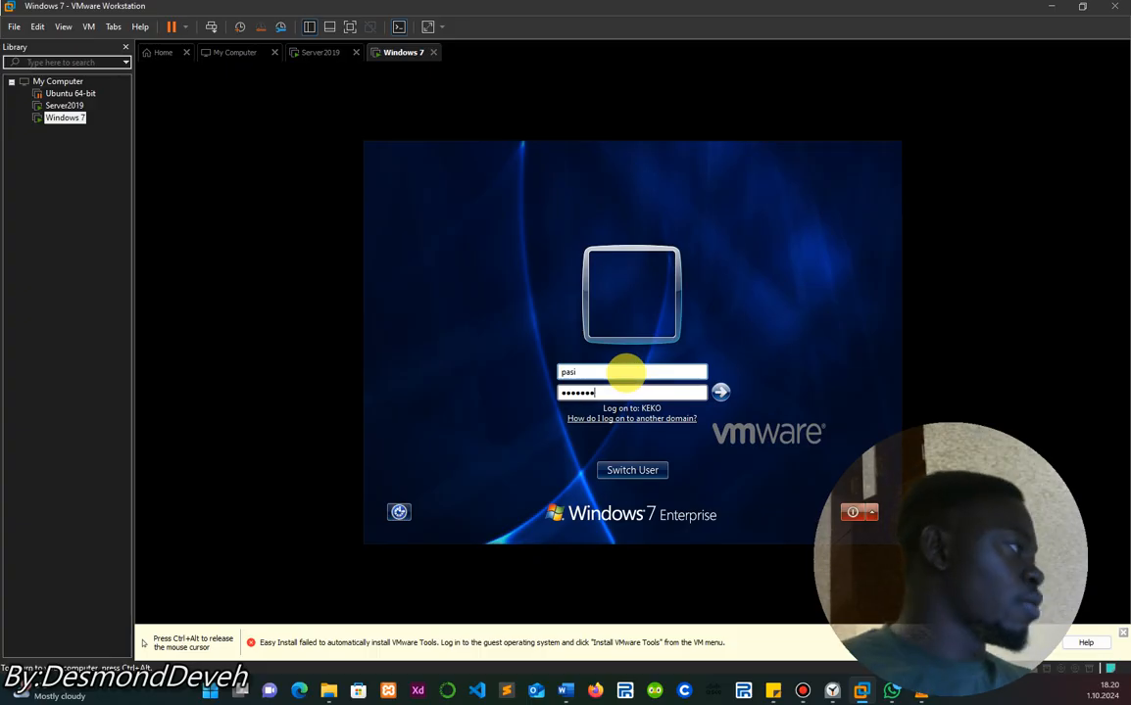
pyautogui.click(724, 393)
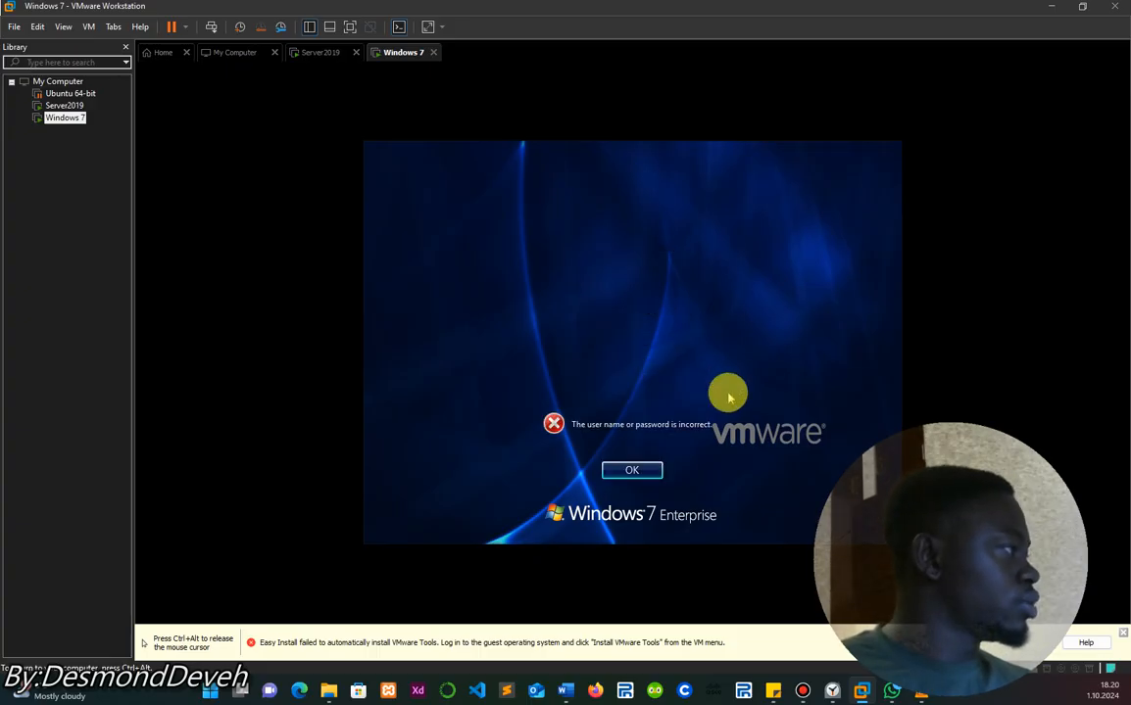
pyautogui.click(633, 474)
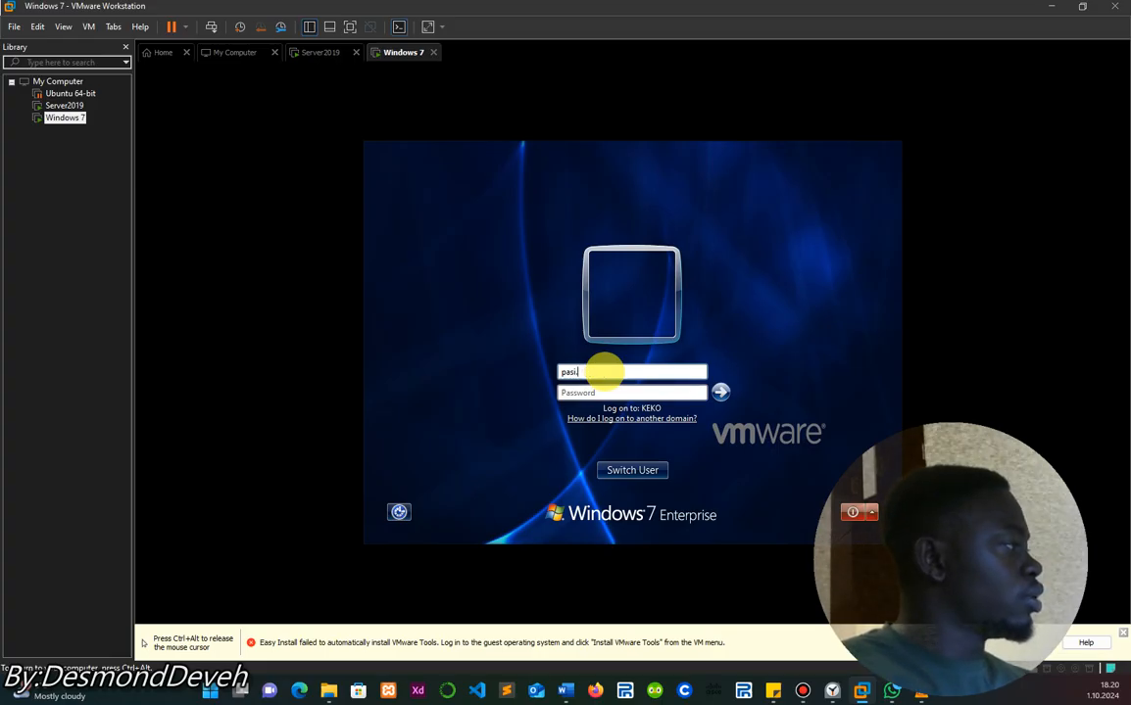
# Enter the new user's full logon name with the keko.local domain and the account password, and submit the logon.
pyautogui.write('@keko.')
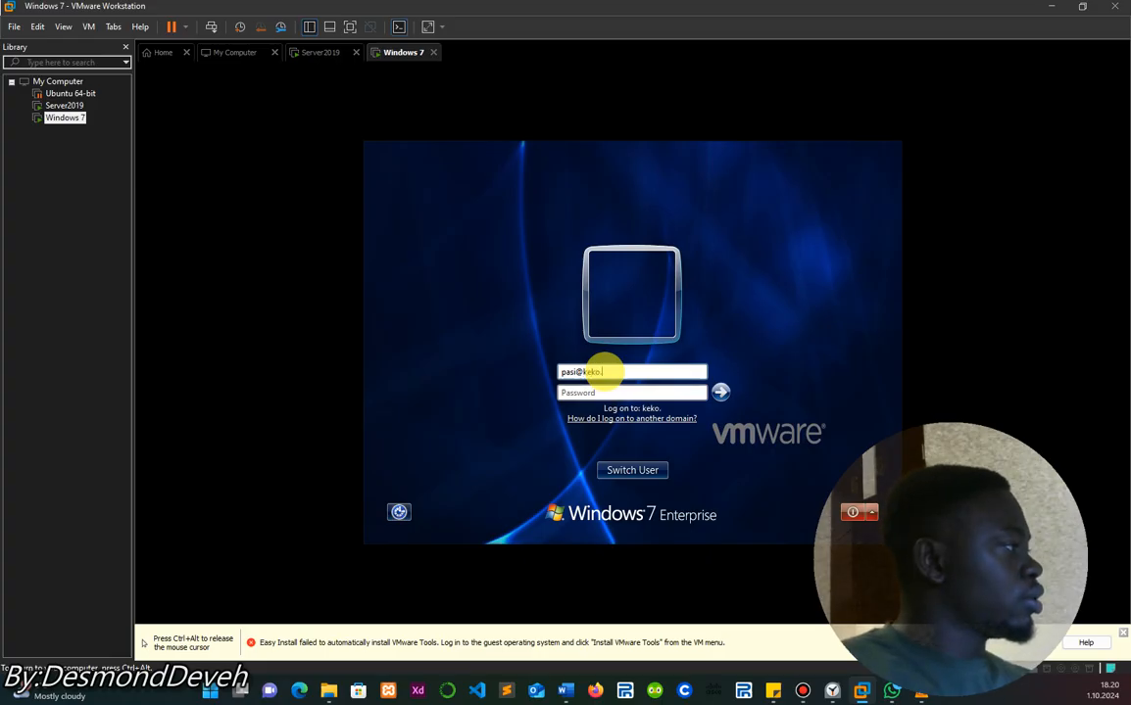
pyautogui.write('P•••••••')
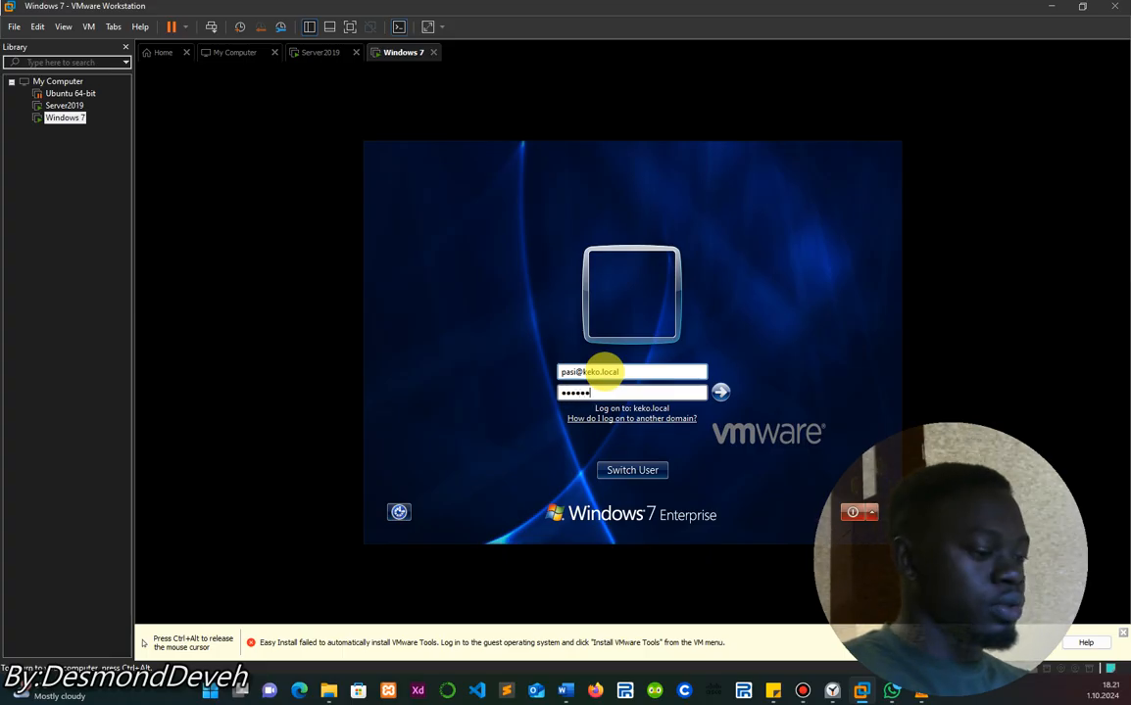
pyautogui.press('Return')
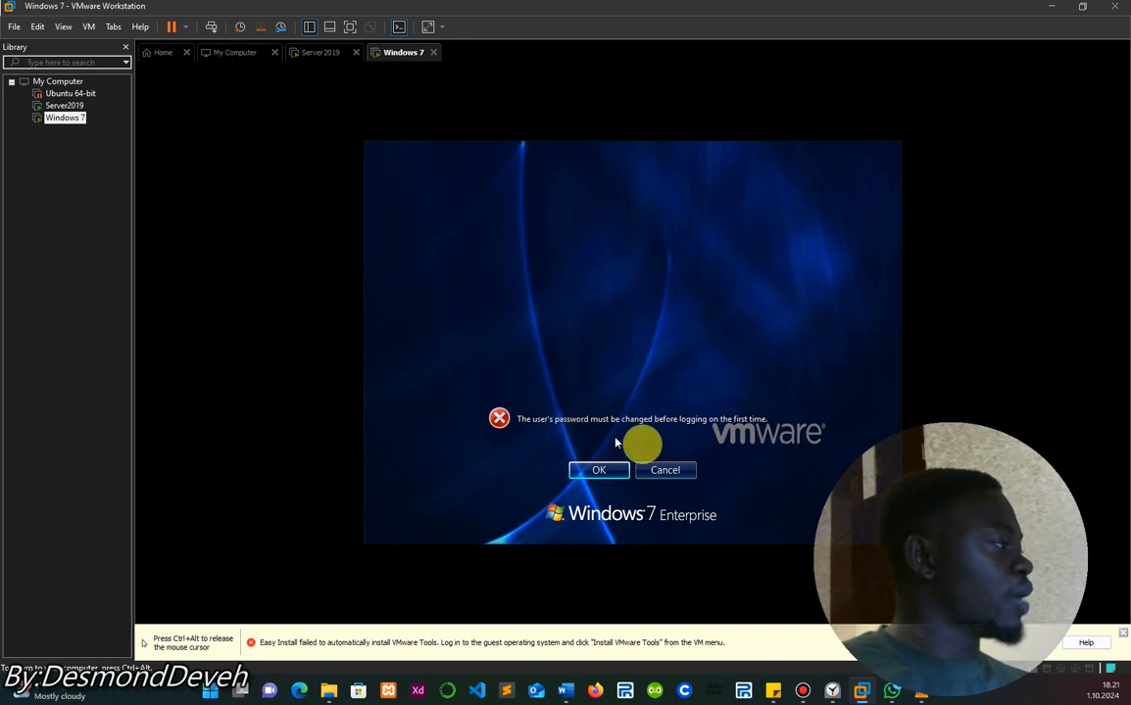
# Accept the required password change, enter and confirm a new password for the account, and submit it.
pyautogui.click(599, 469)
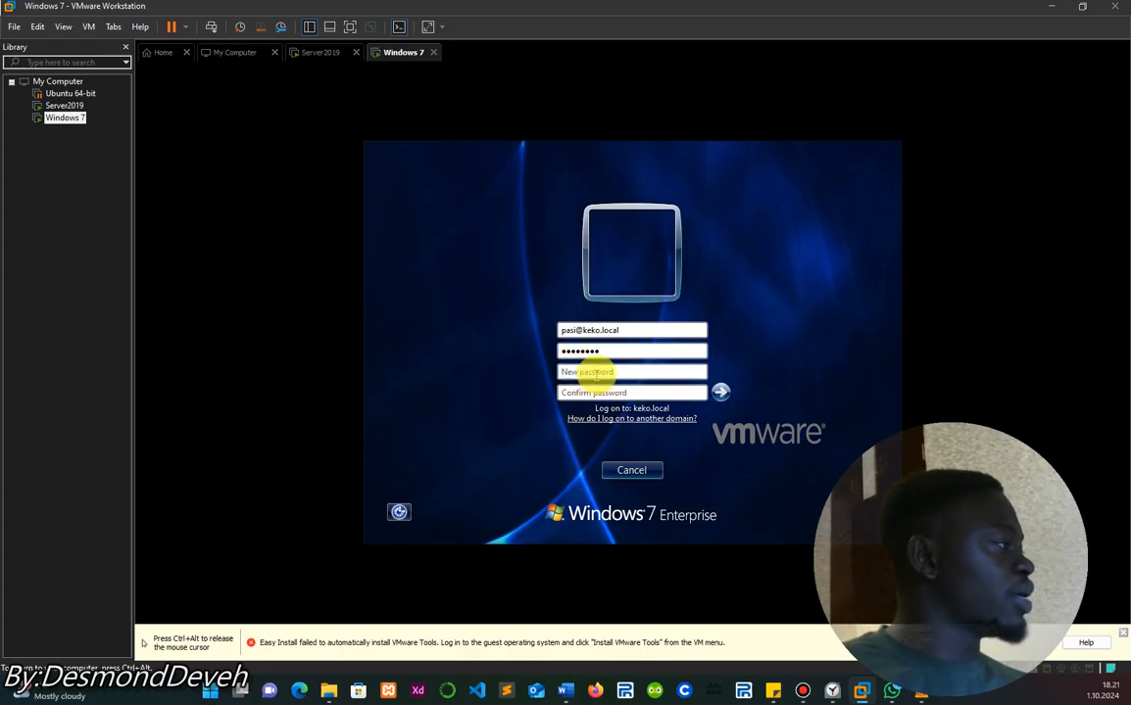
pyautogui.press('capslock')
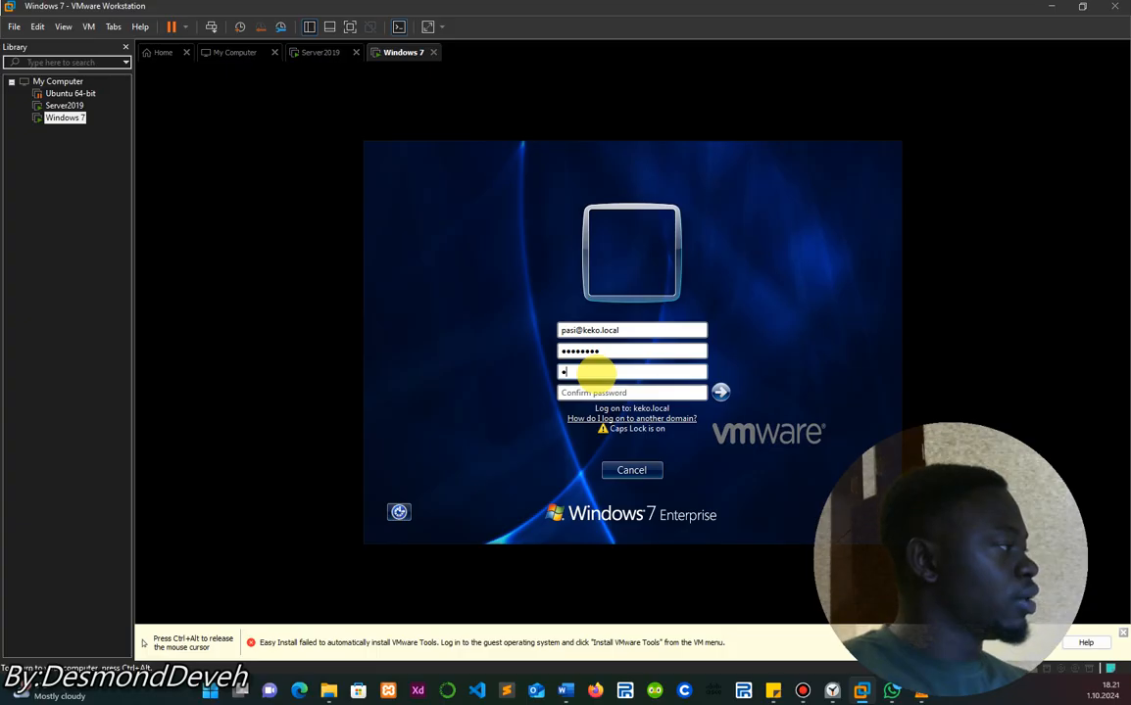
pyautogui.write('••••')
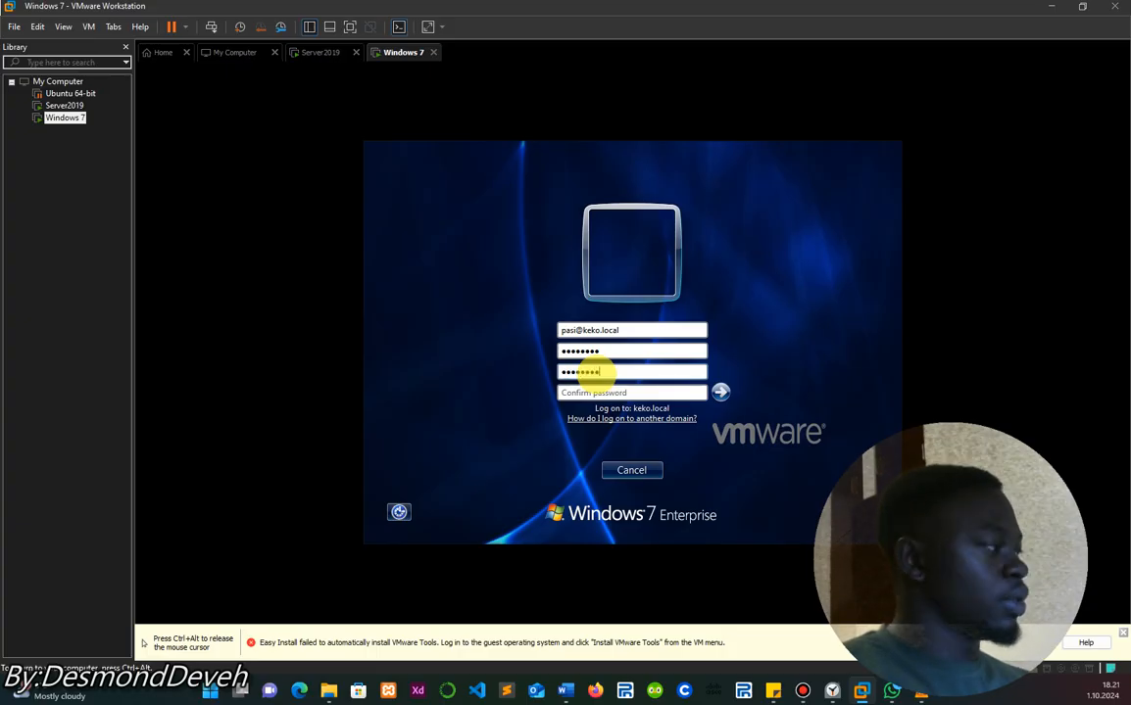
pyautogui.press('Tab')
pyautogui.write('••')
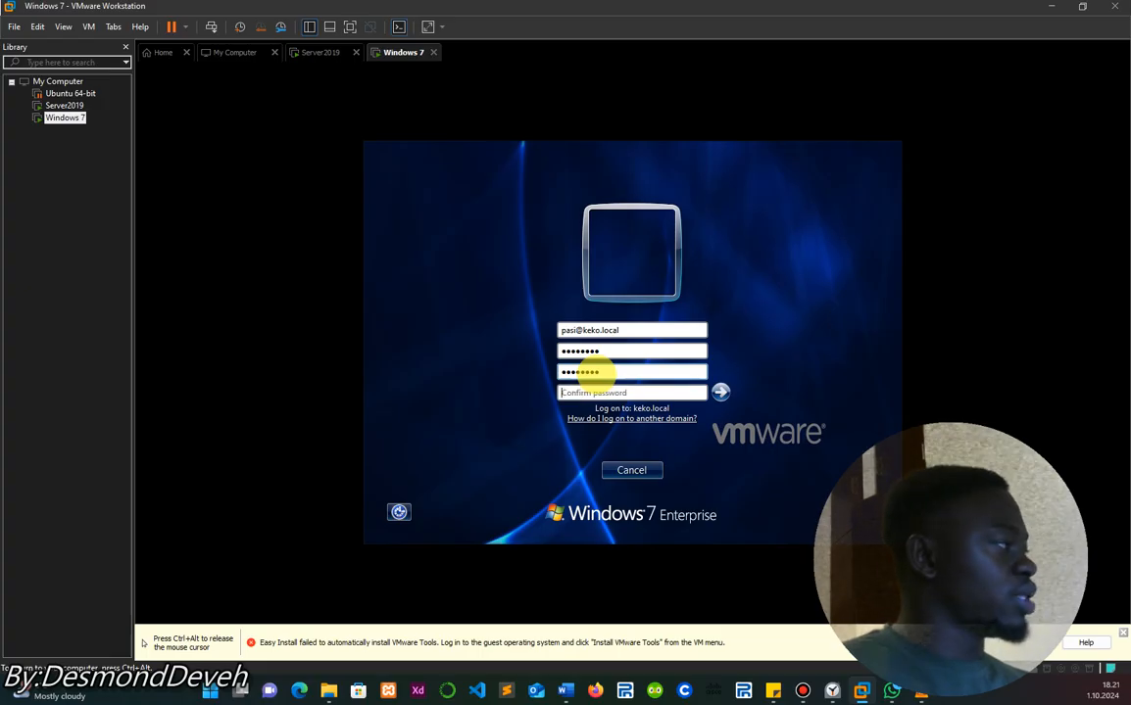
pyautogui.press('BackSpace')
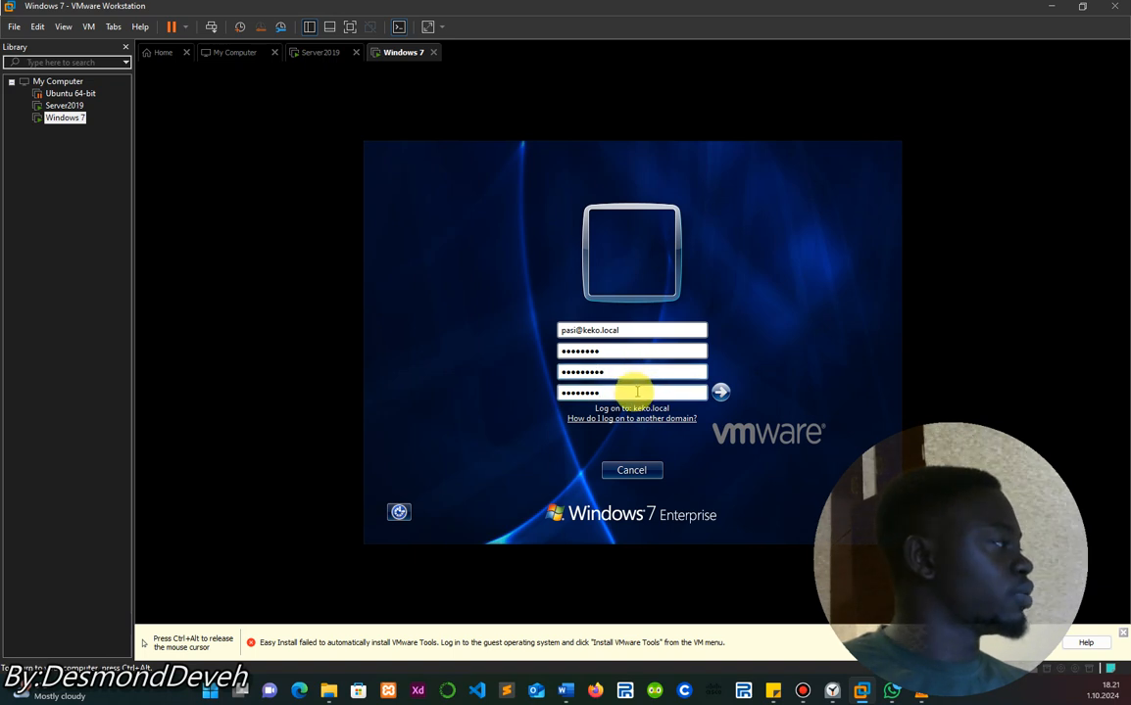
pyautogui.click(724, 391)
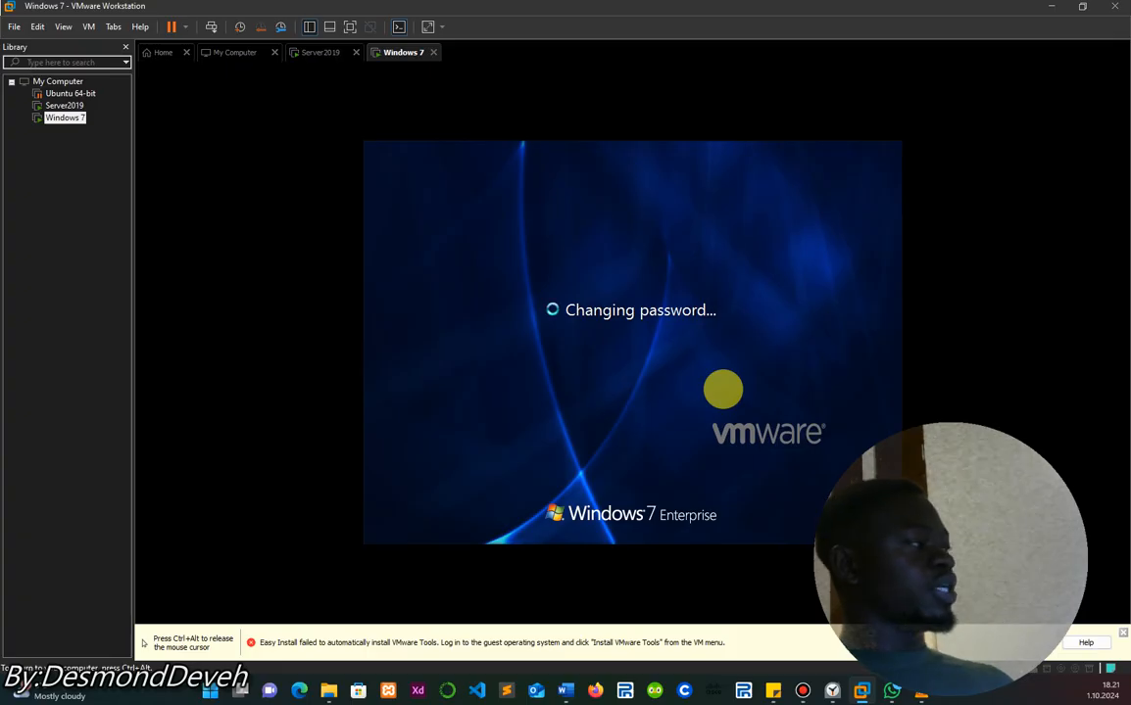
pyautogui.click(632, 471)
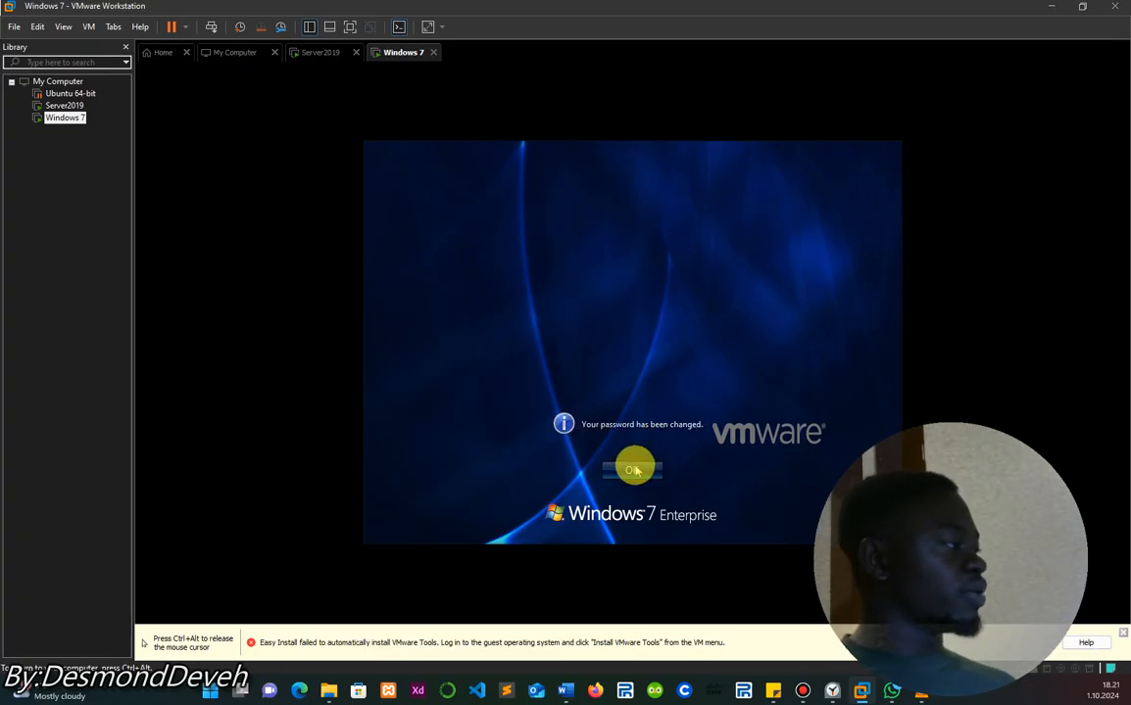